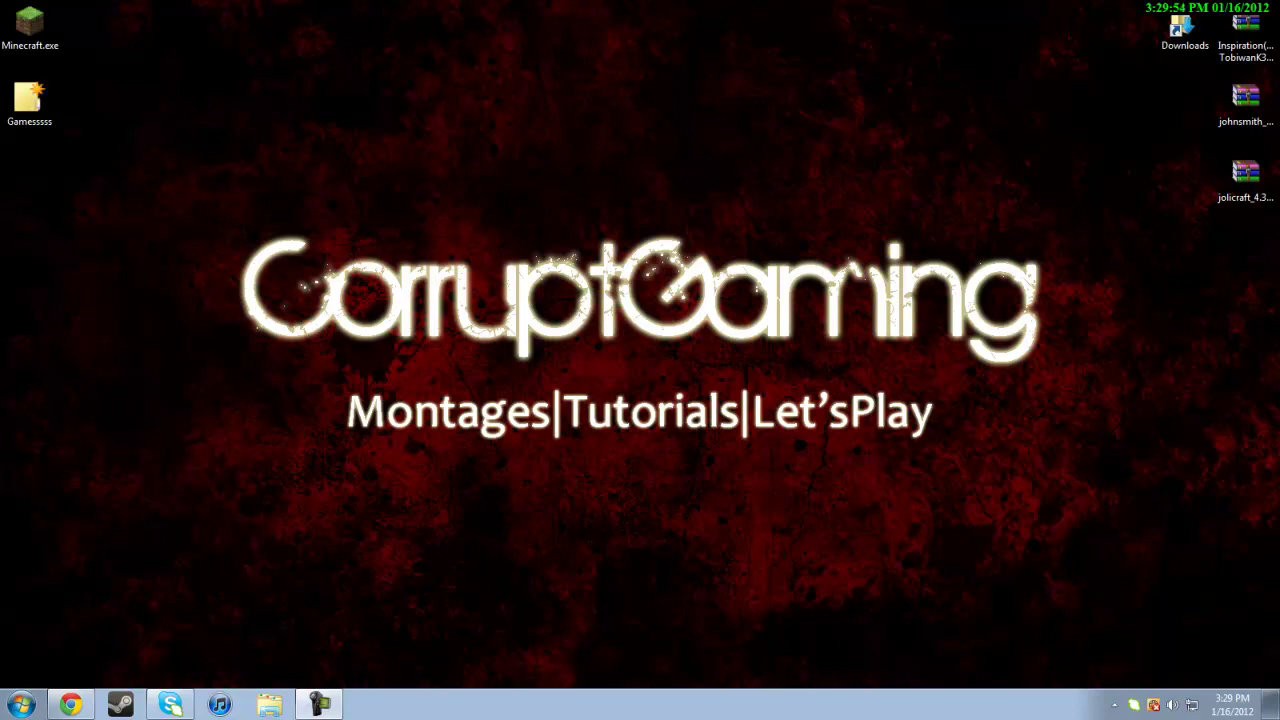
Step: Review the MCPatcher HD Fix and Dokucraft pages, highlighting the notice that the texture pack requires the HD texture pack fix
drag(1279, 215, 566, 2)
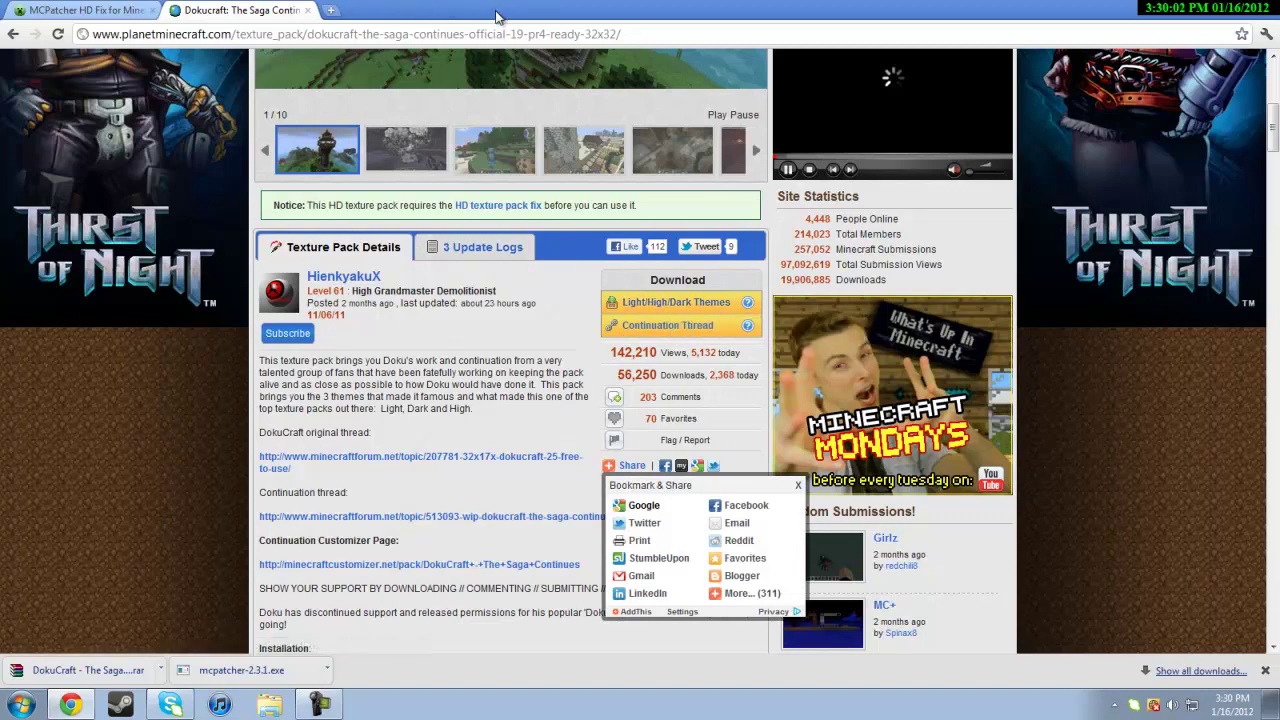
click(85, 10)
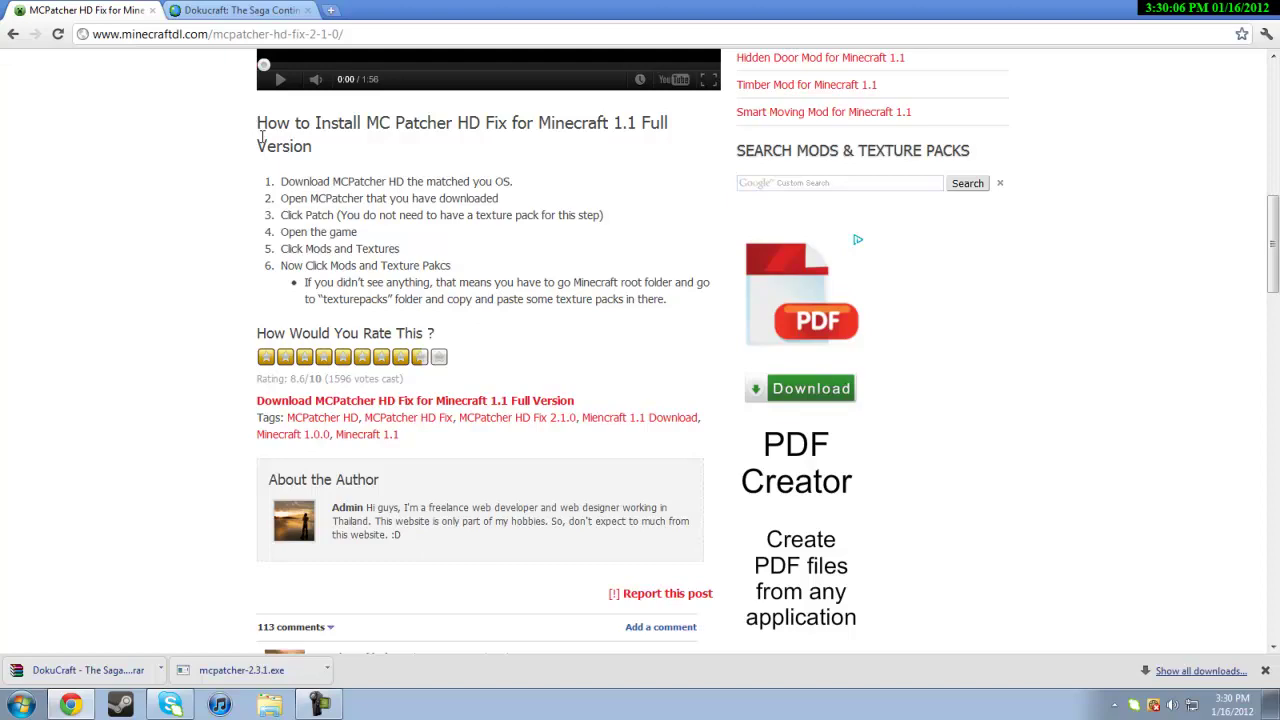
click(232, 10)
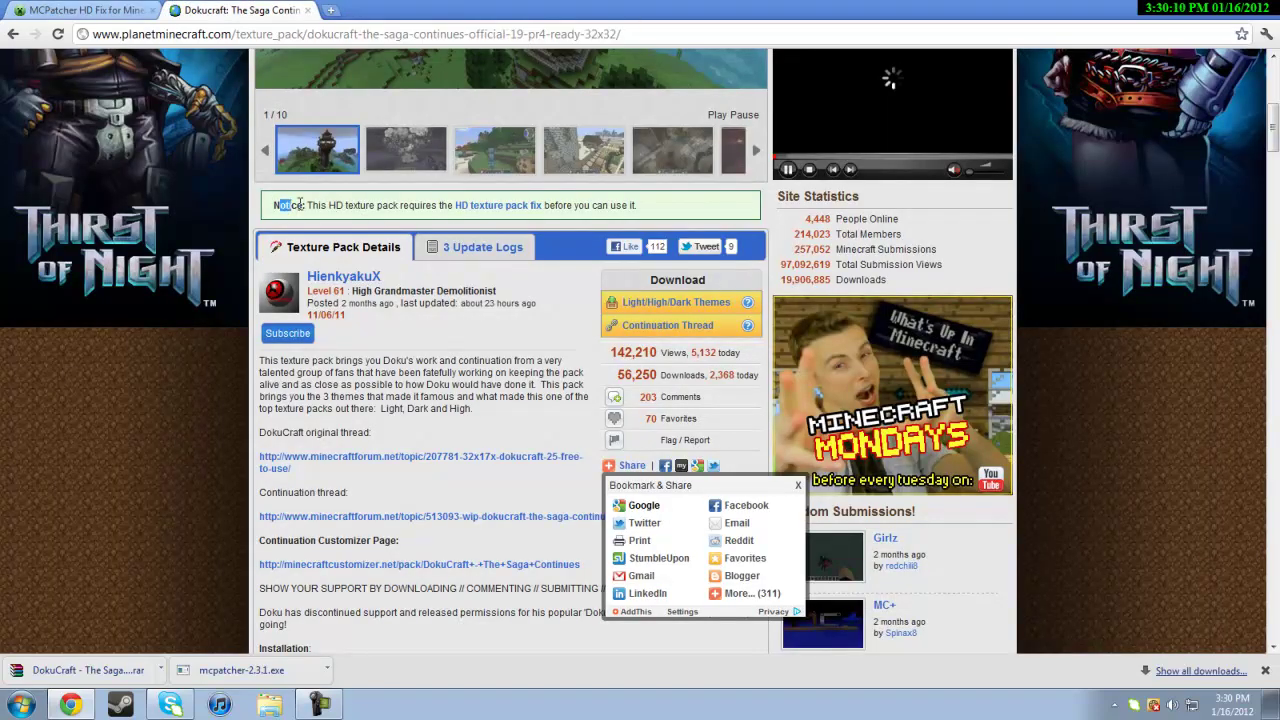
drag(280, 205, 640, 204)
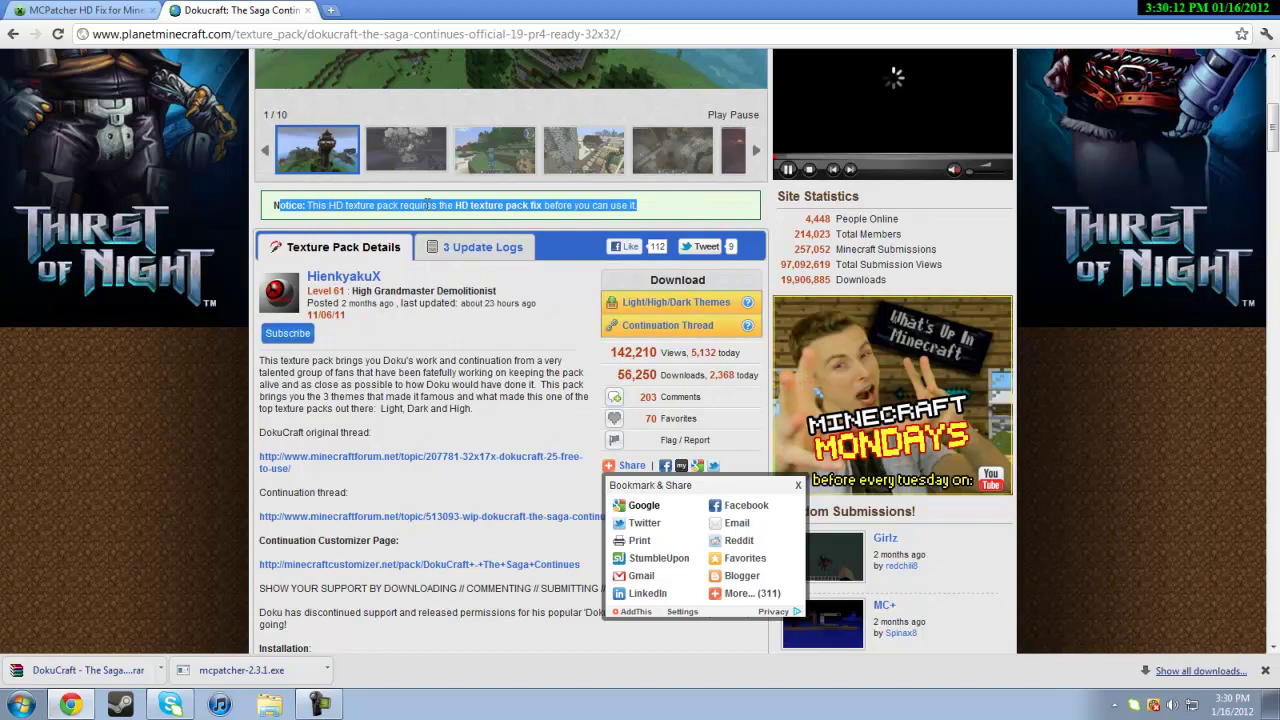
Step: Download mcpatcher-2.3.1.exe from the GitHub downloads page linked on the MCPatcher HD Fix page
click(124, 20)
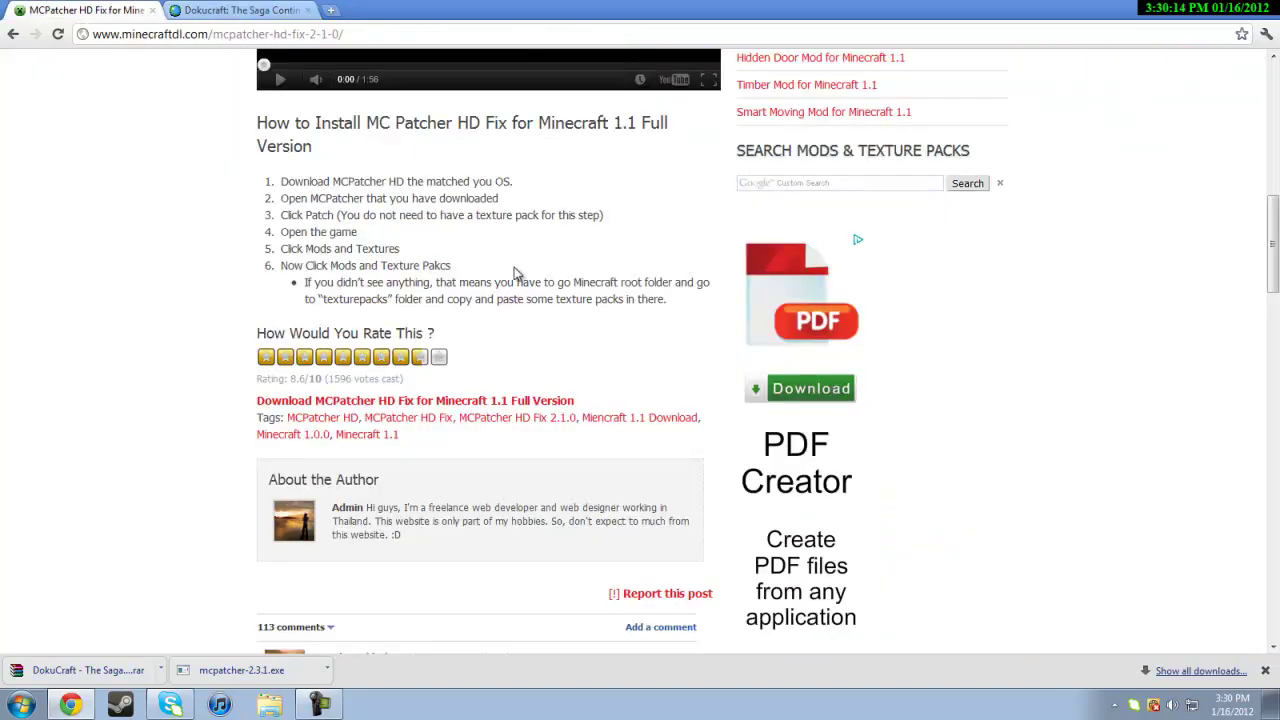
scroll(515, 272, up, 8)
scroll(545, 276, down, 7)
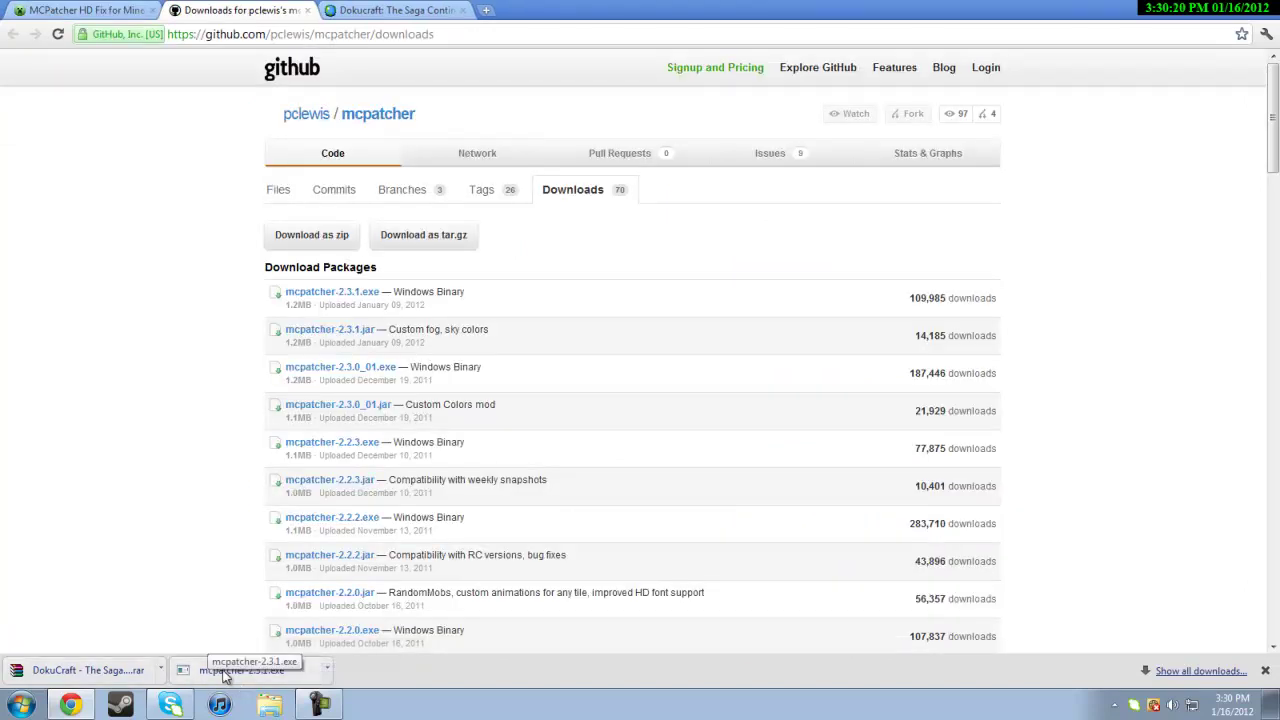
click(1264, 671)
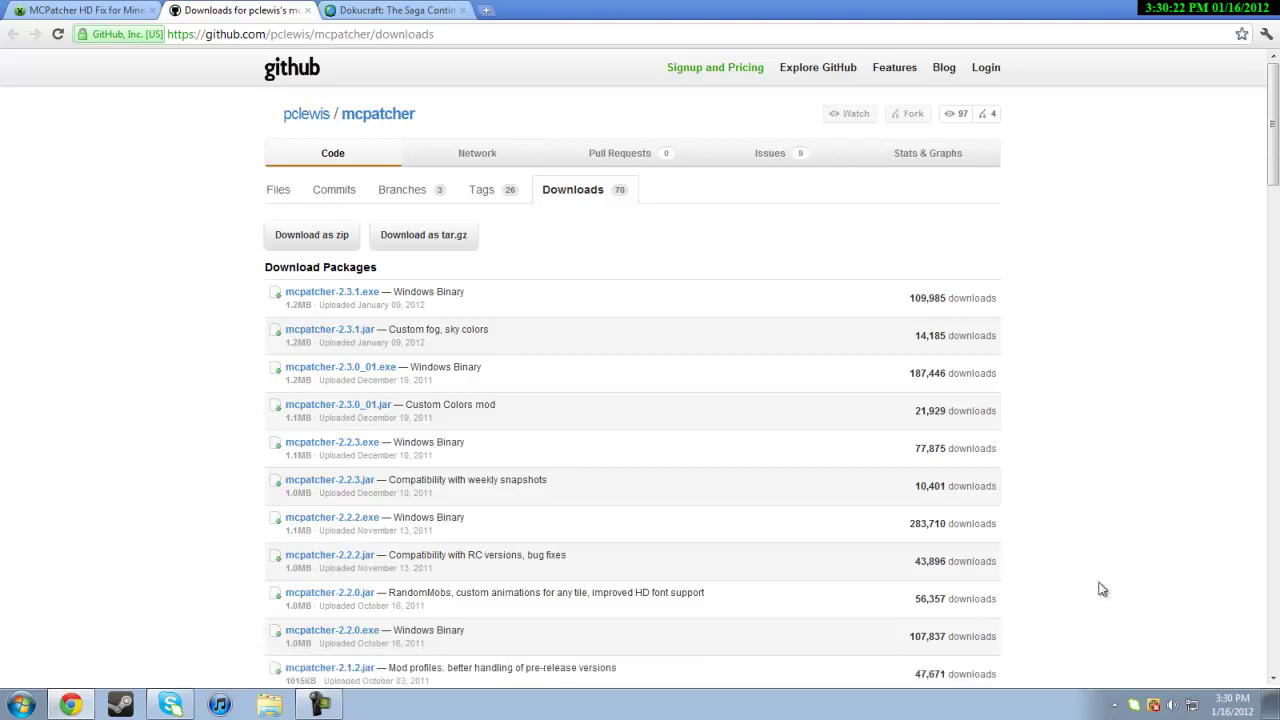
click(333, 293)
click(265, 671)
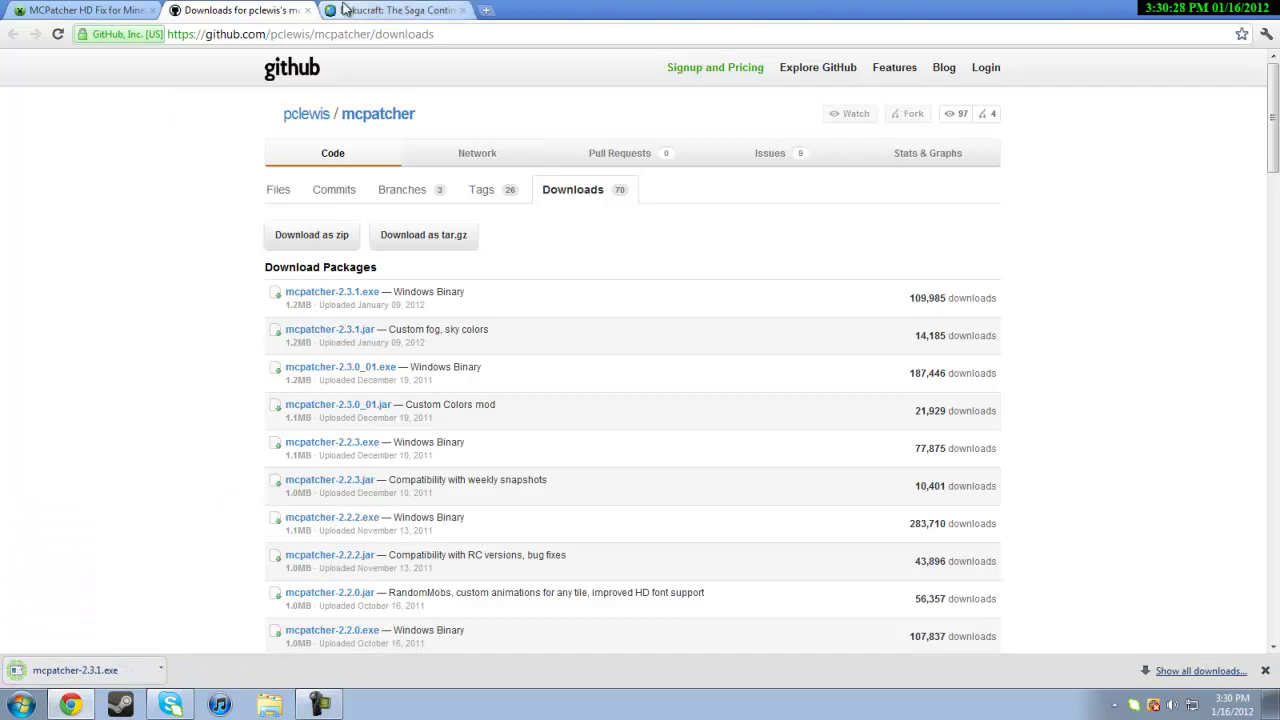
Step: Download DokuCraft - The Saga Continues 1.1.rar from the MediaFire page linked on the Dokucraft page, and clear the browser off the desktop
click(308, 10)
click(250, 10)
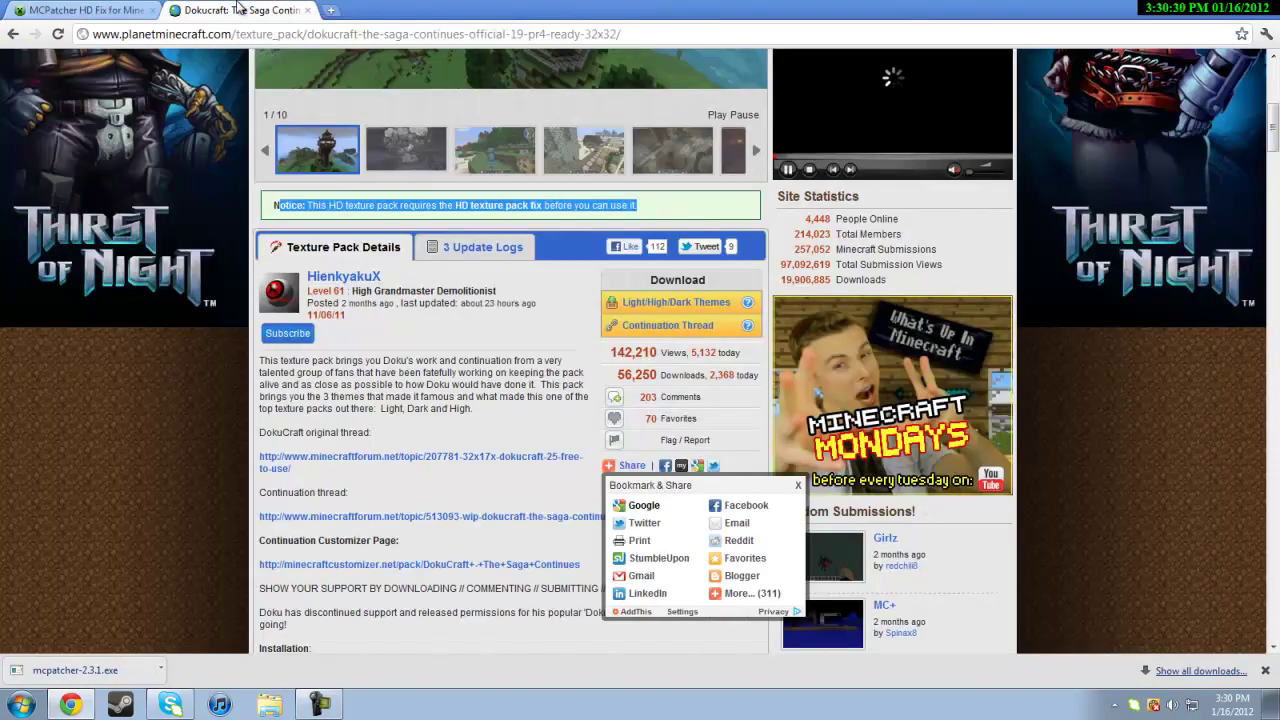
click(561, 338)
scroll(561, 338, up, 5)
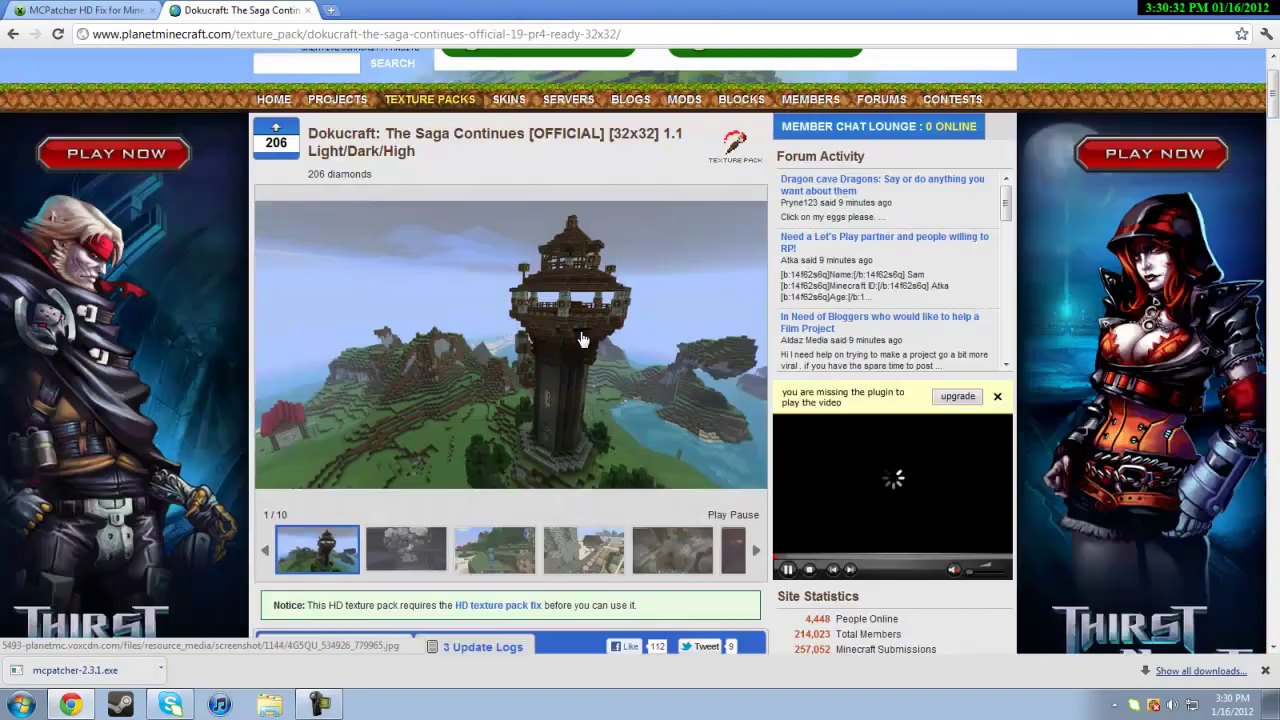
scroll(583, 340, down, 2)
scroll(575, 172, up, 1)
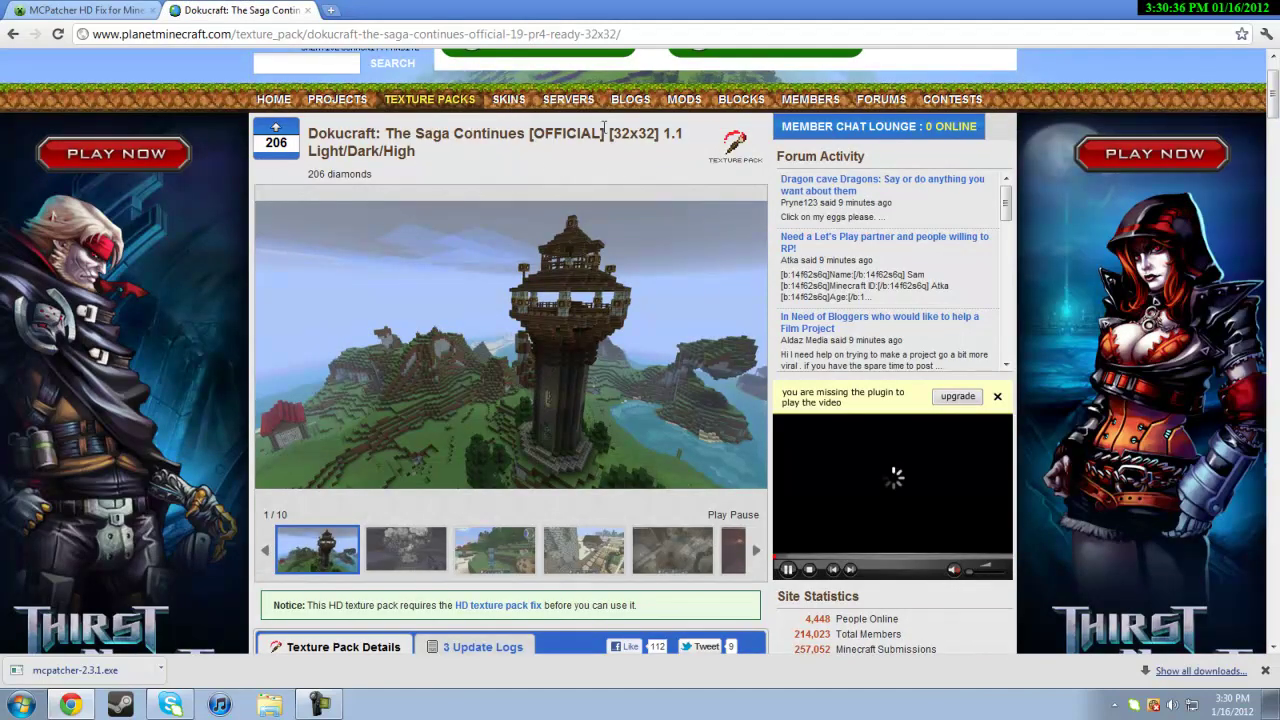
scroll(657, 192, down, 1)
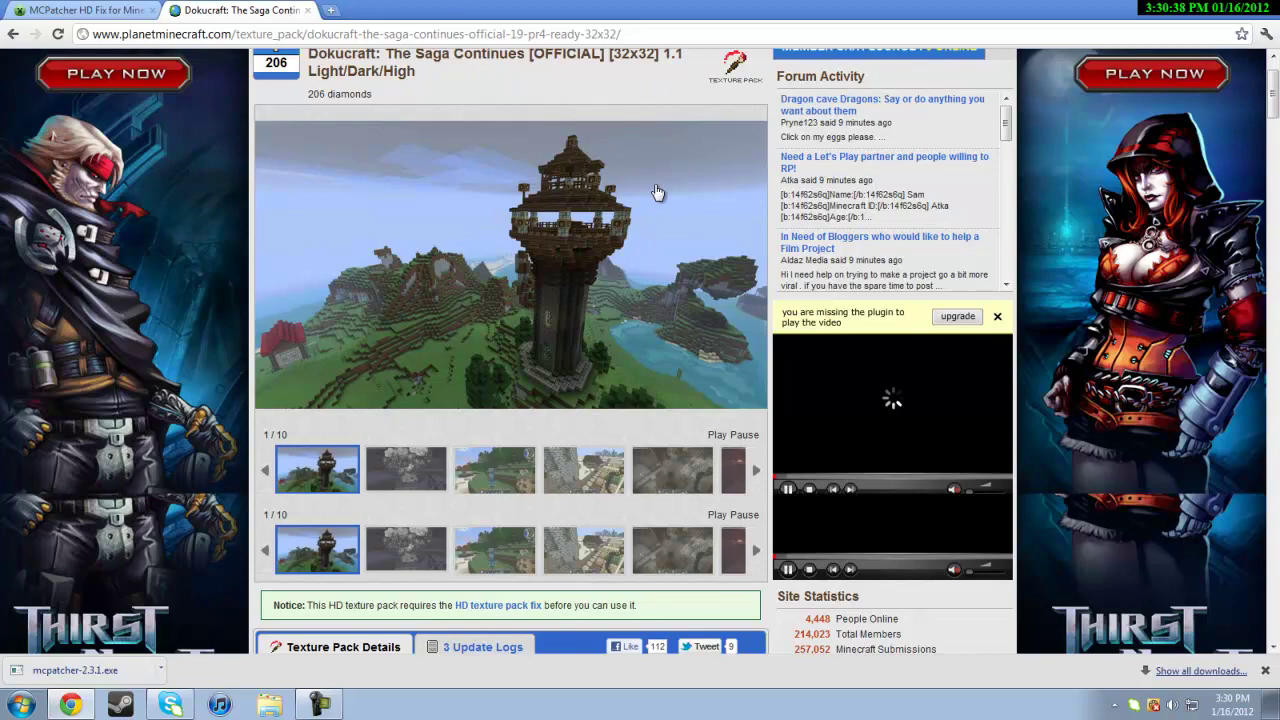
scroll(657, 192, down, 3)
scroll(680, 460, down, 1)
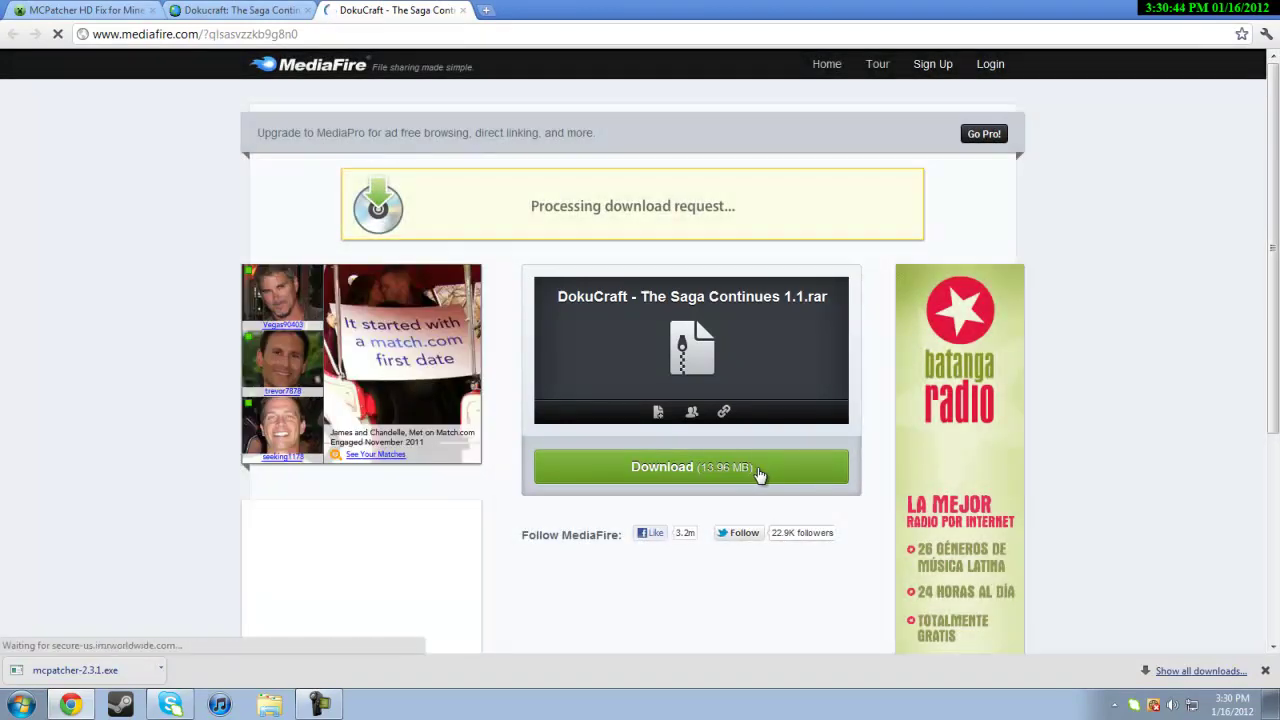
click(752, 480)
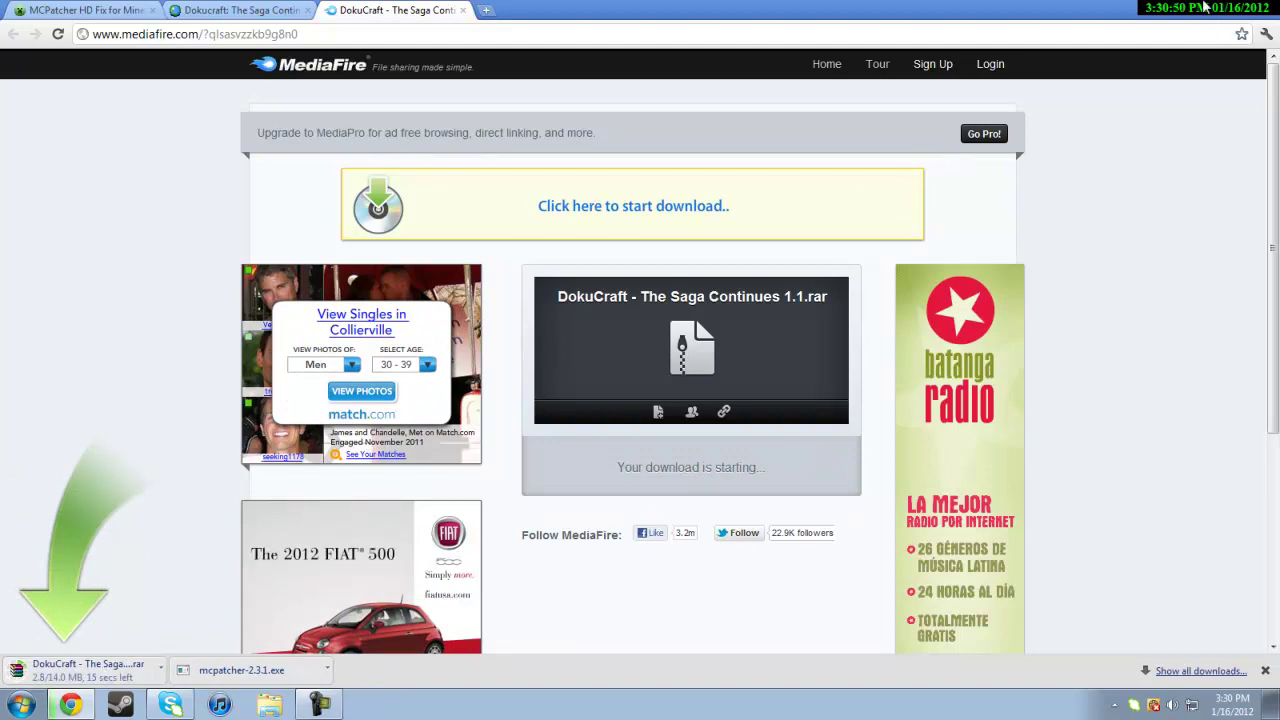
click(463, 11)
drag(524, 6, 1279, 2)
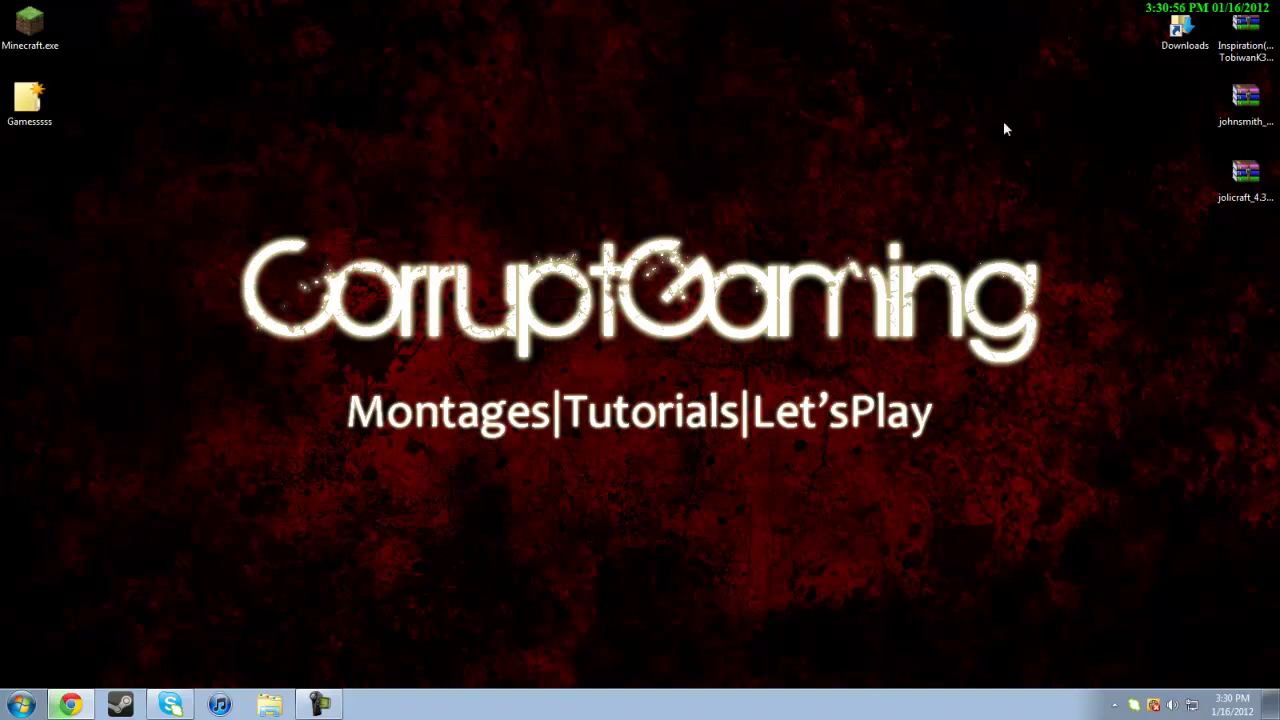
Step: Move mcpatcher-2.3.1.exe and DokuCraft - The Saga Continues 1.1.rar from the Downloads folder to the desktop
double_click(1179, 32)
drag(773, 110, 771, 70)
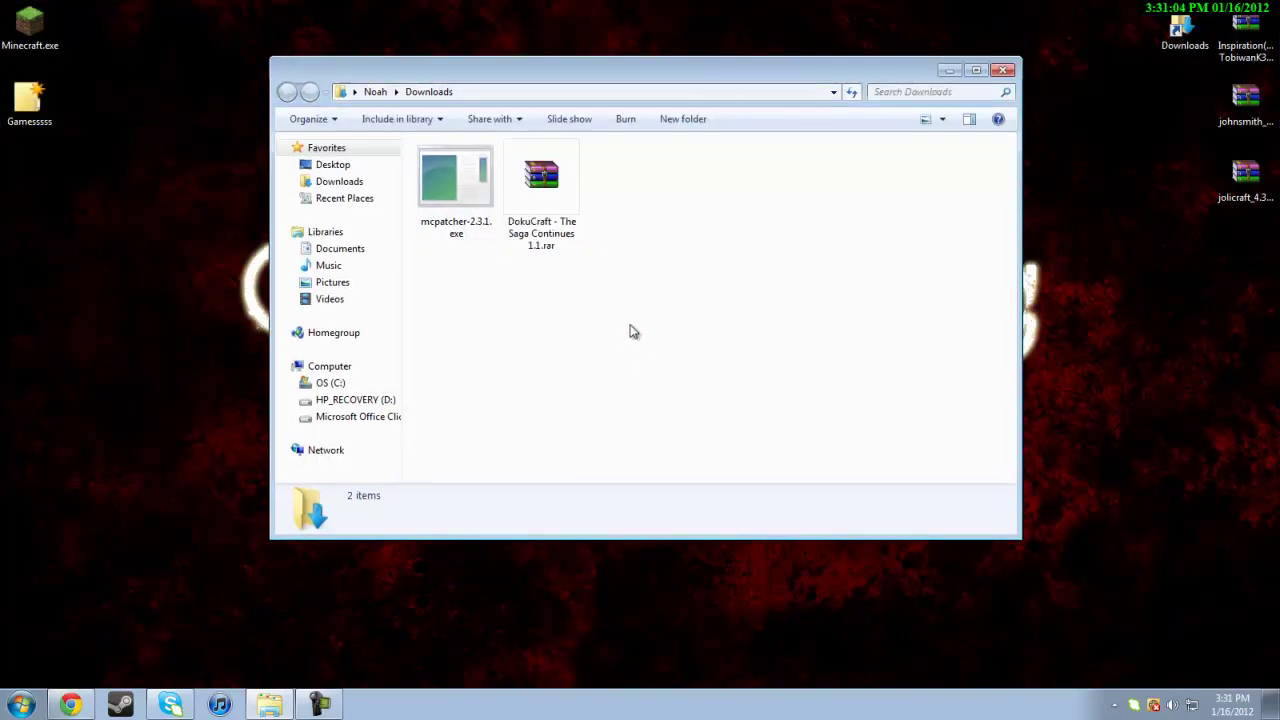
drag(613, 329, 416, 140)
drag(455, 190, 1190, 110)
click(1003, 69)
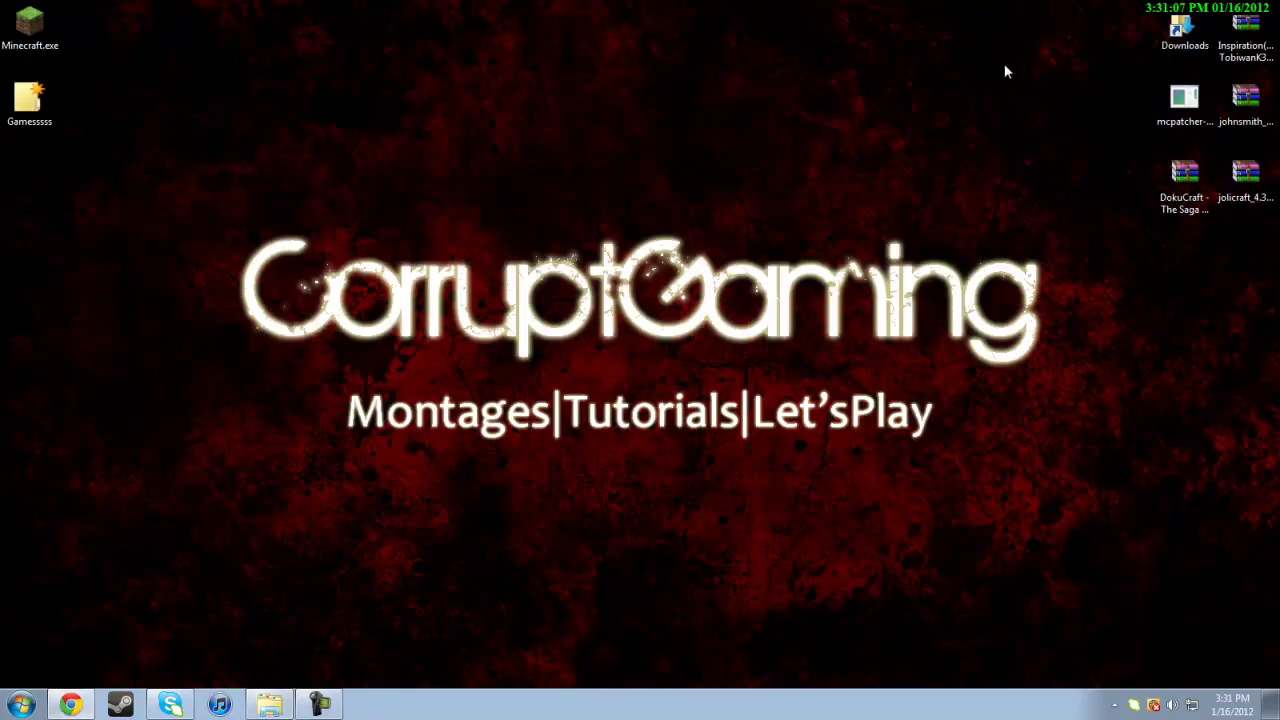
Step: Run mcpatcher-2.3.1.exe and patch Minecraft with HD Textures, HD Font, Random Mobs and Custom Colors, leaving Better Grass off
double_click(1205, 108)
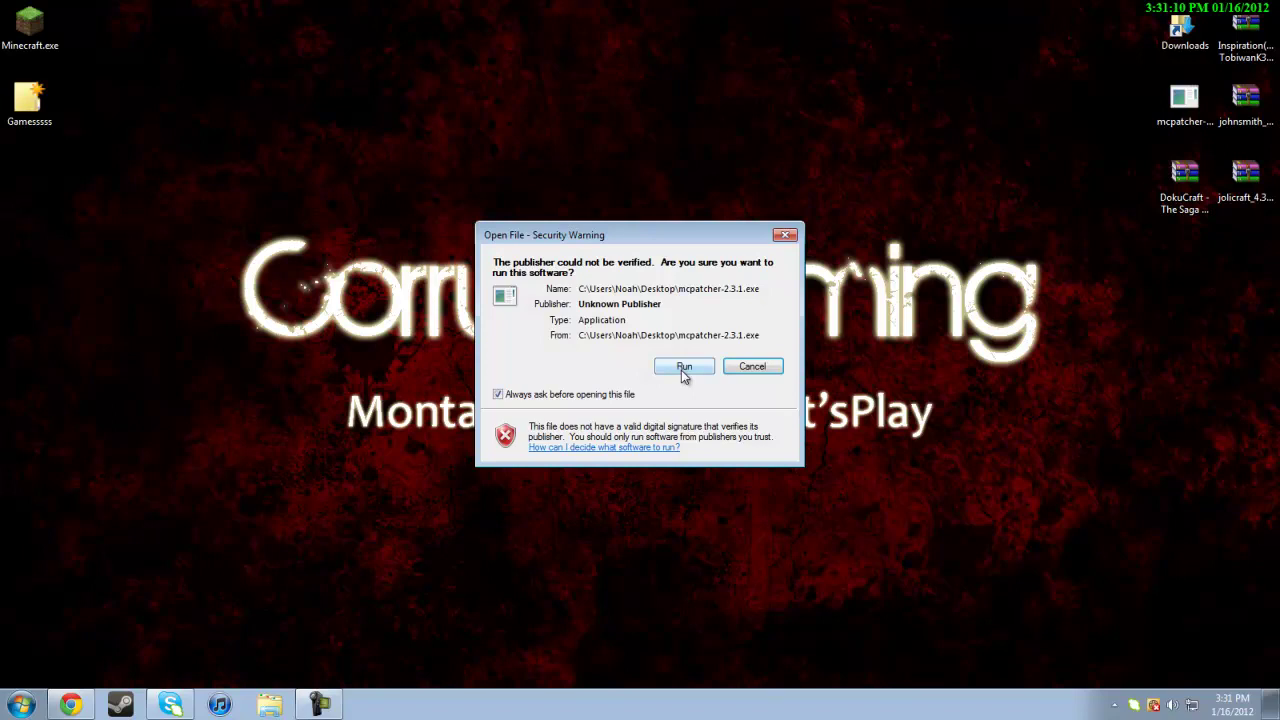
click(660, 366)
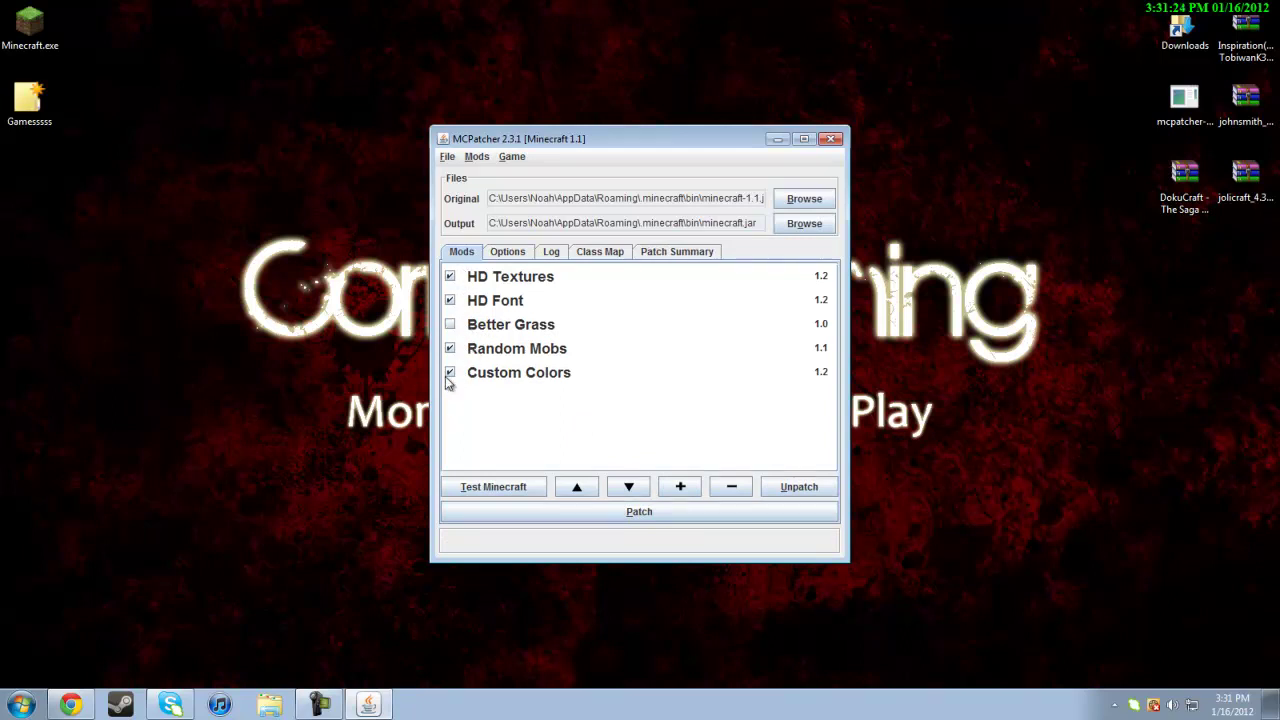
click(452, 326)
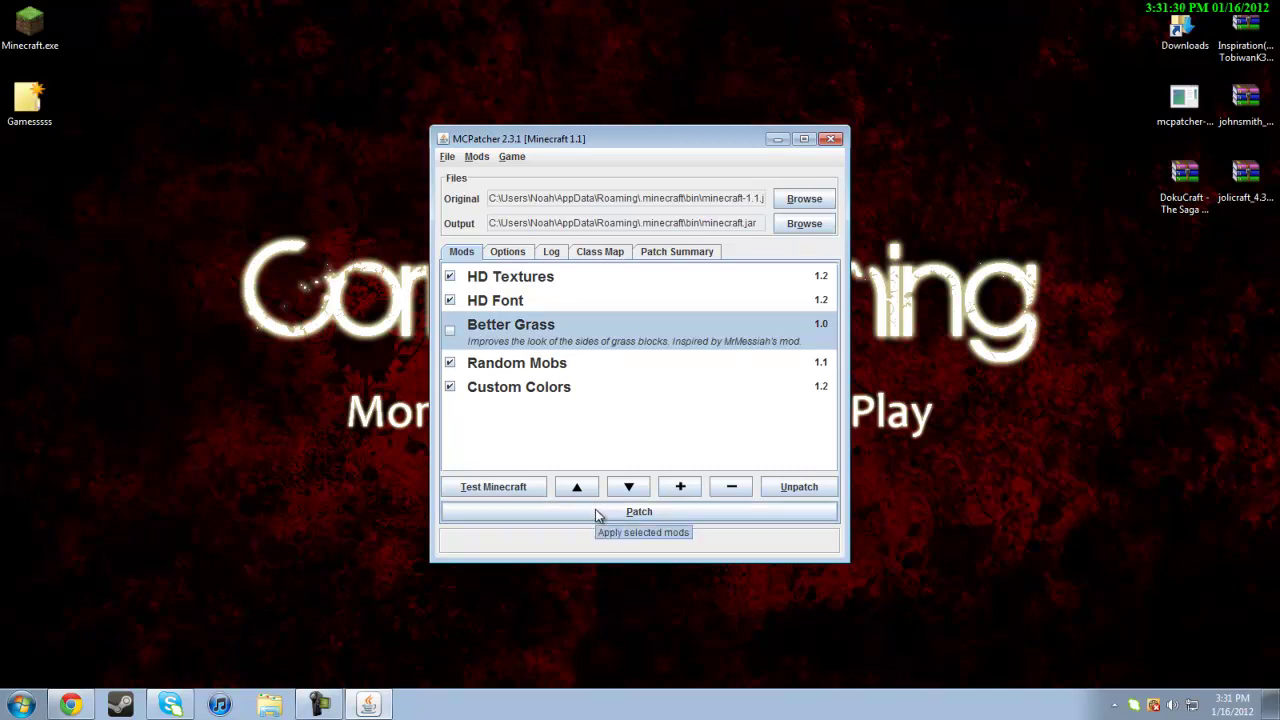
click(598, 513)
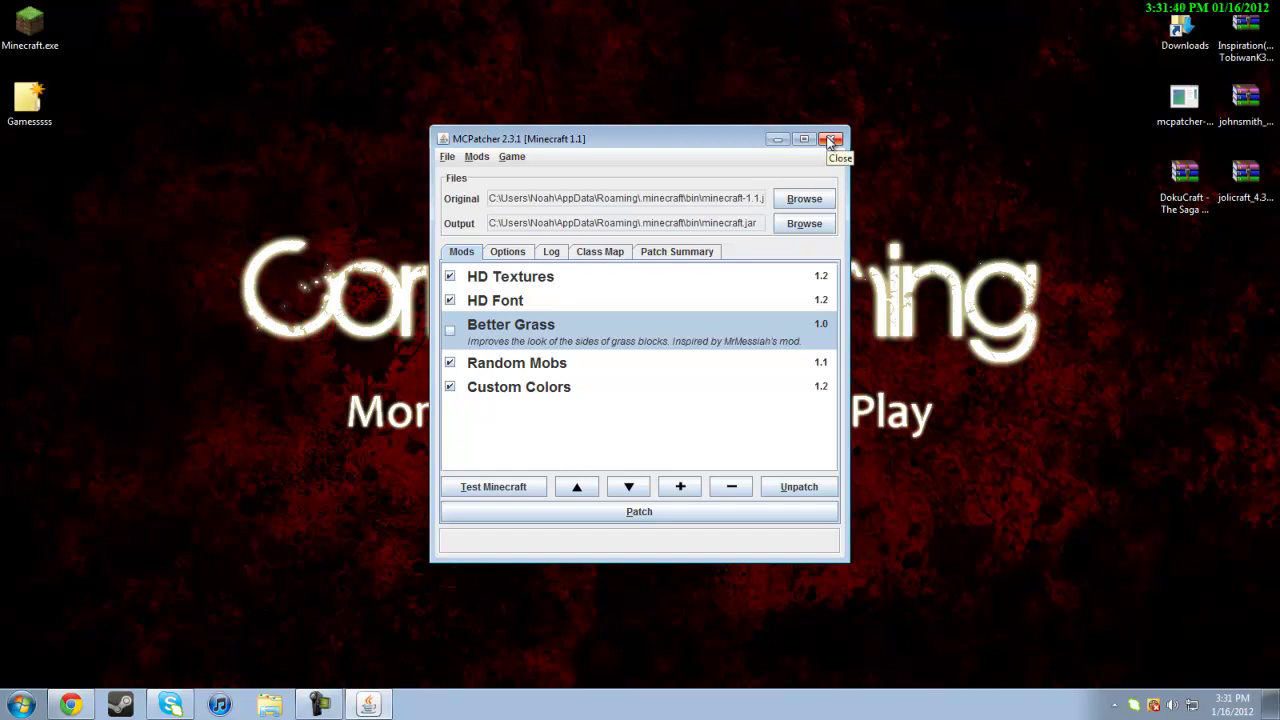
click(830, 140)
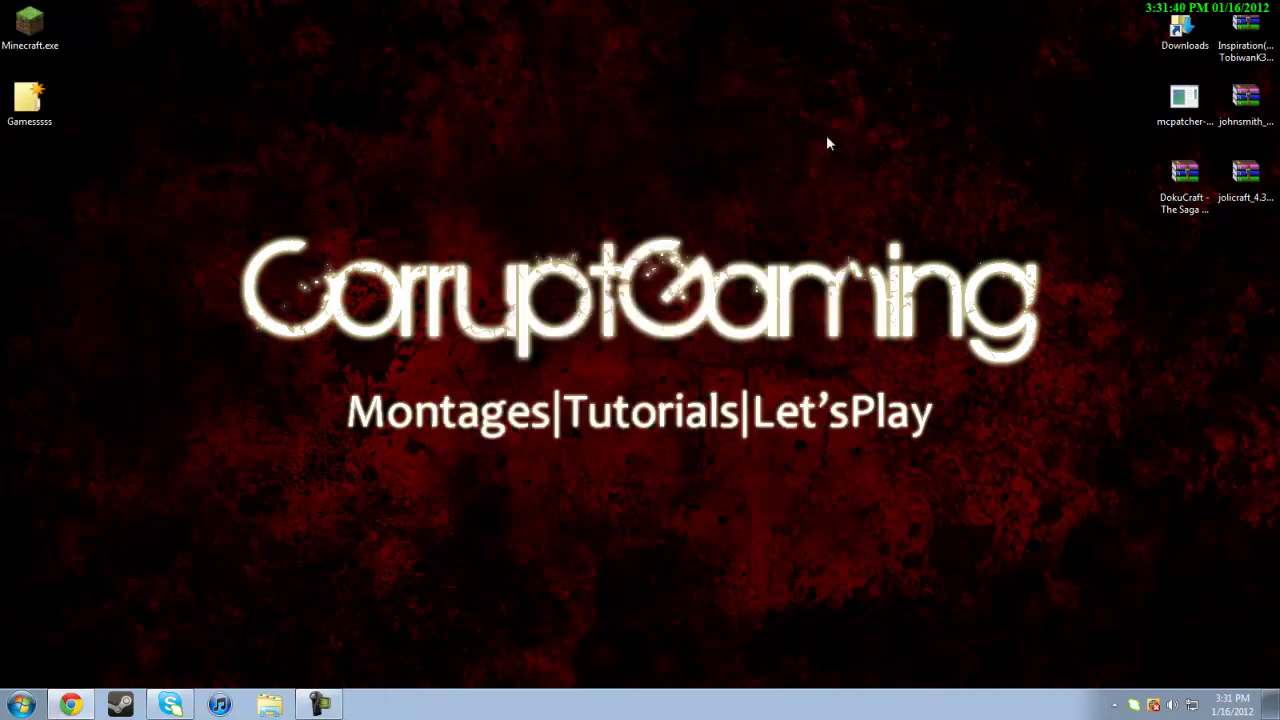
Step: Compare the contents of the DokuCraft RAR archive with those of jolicraft_4.3.zip
double_click(1189, 182)
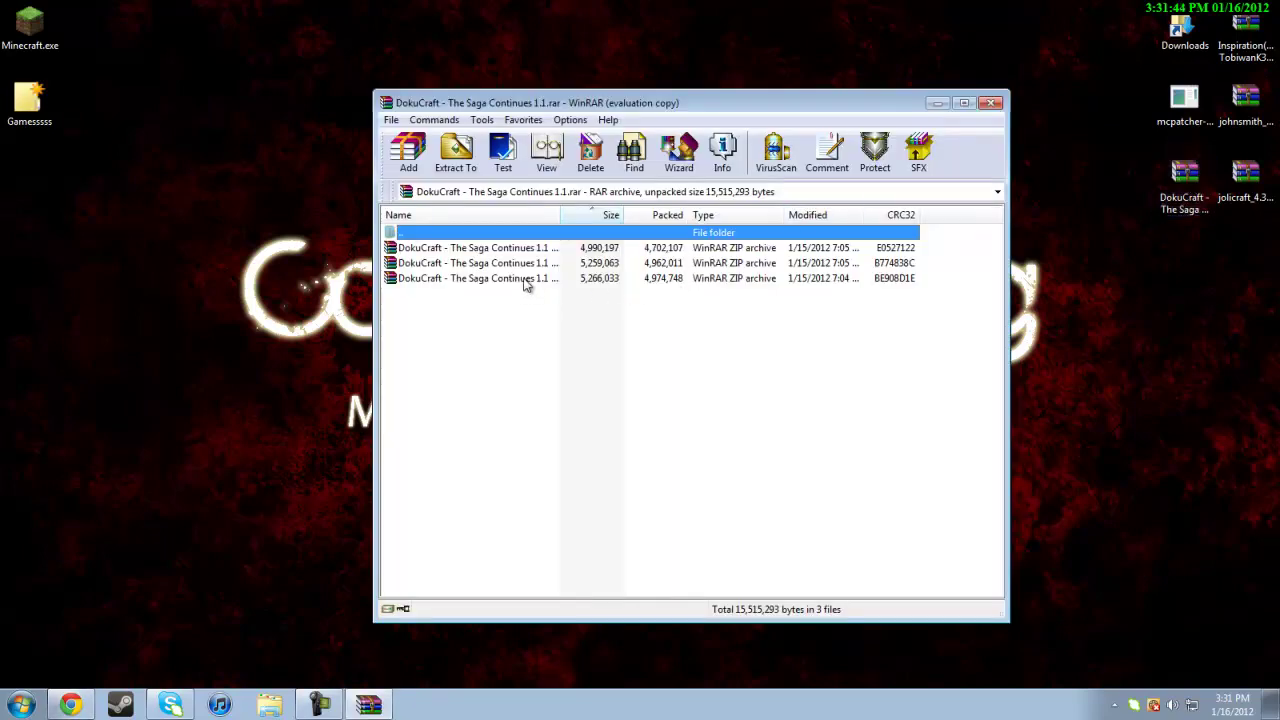
click(992, 102)
drag(1246, 182, 640, 32)
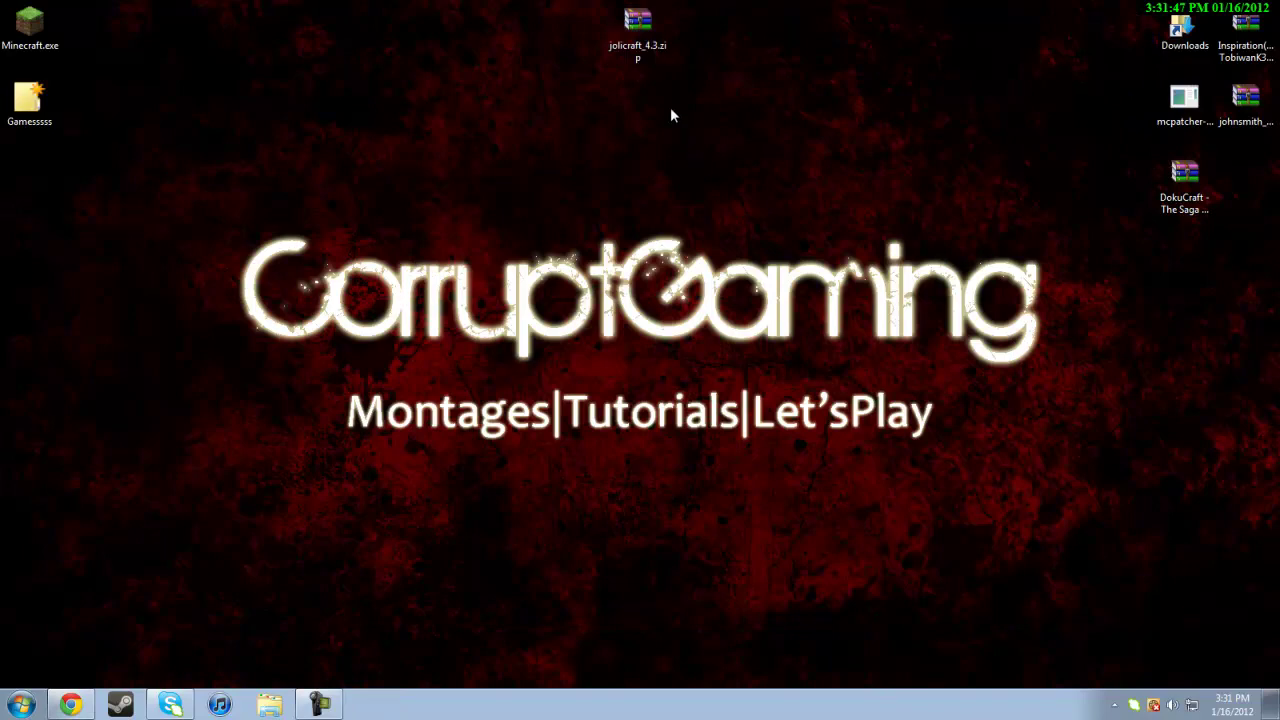
double_click(645, 42)
drag(493, 487, 450, 242)
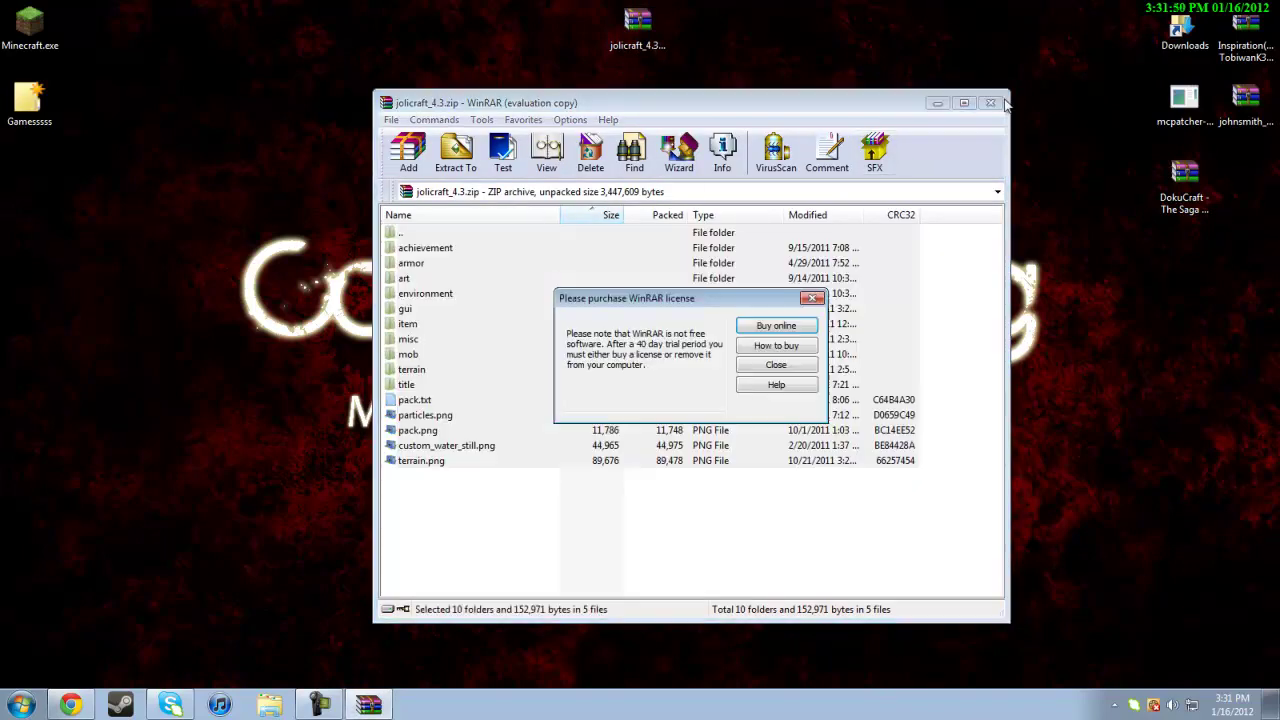
click(793, 367)
click(990, 103)
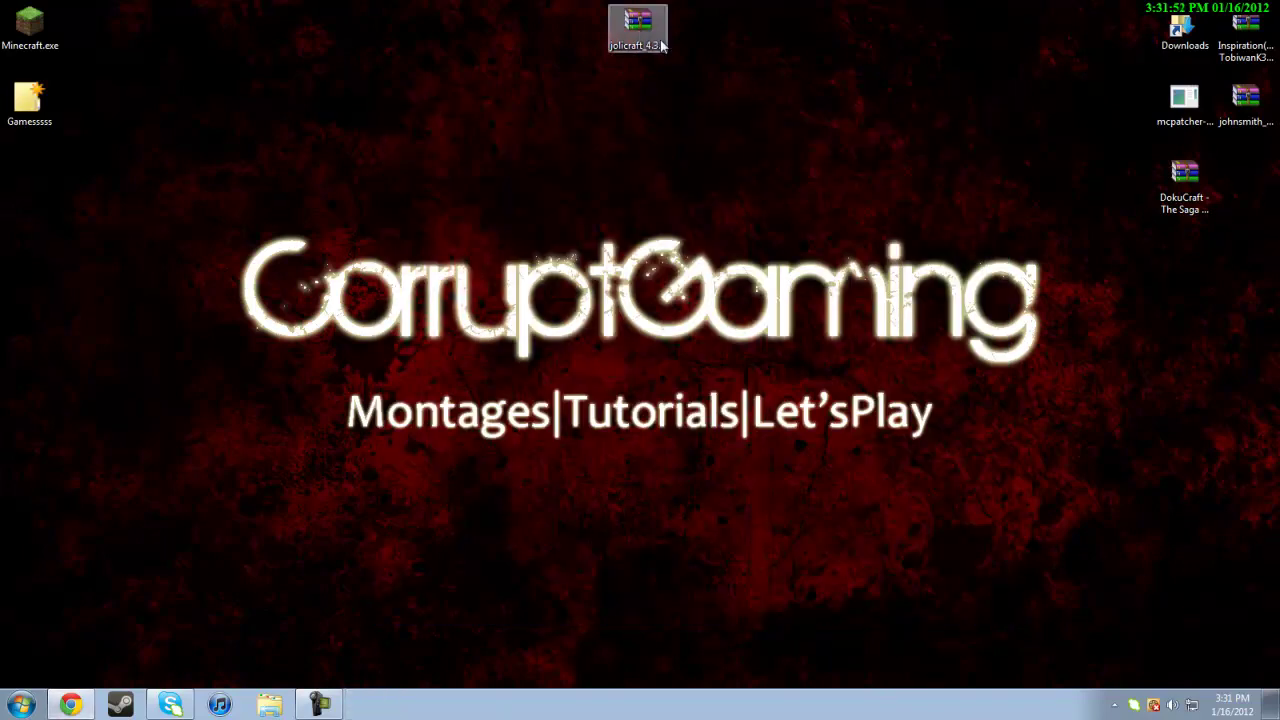
Step: Extract the three ZIP texture packs from the DokuCraft RAR archive onto the desktop and line them up with the other packs
drag(640, 30, 766, 57)
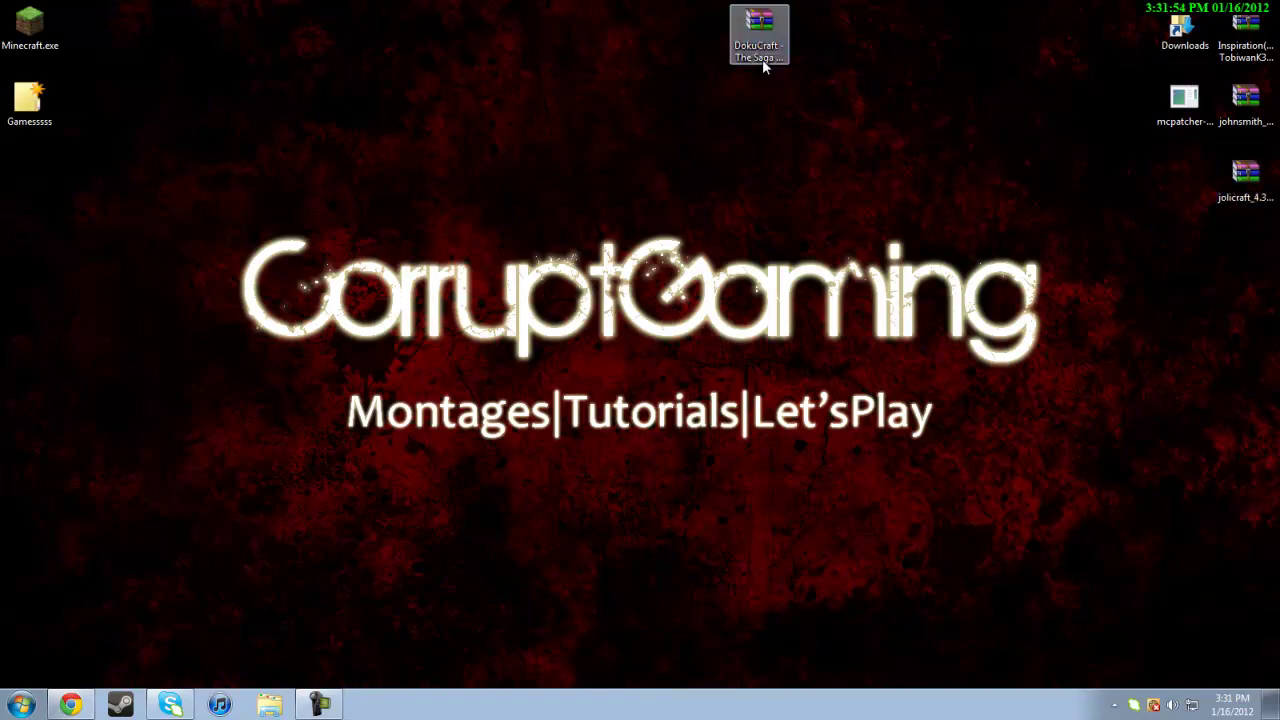
double_click(760, 35)
drag(529, 352, 510, 248)
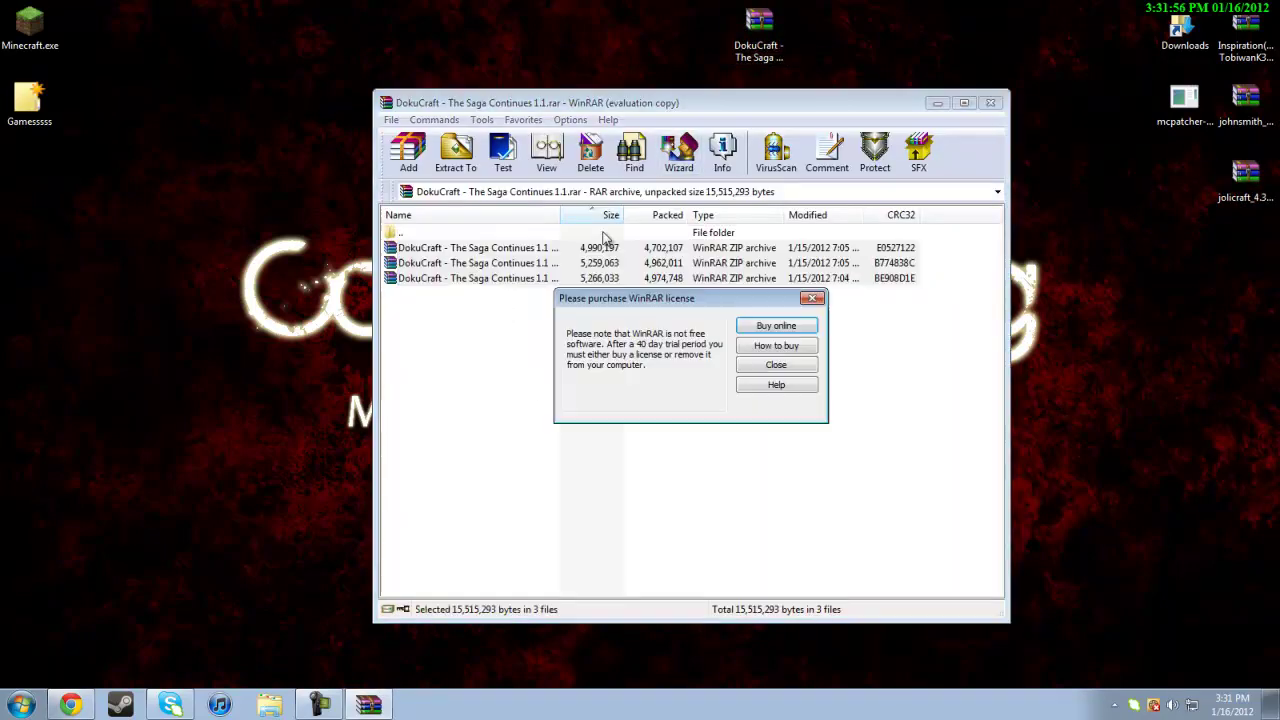
click(745, 372)
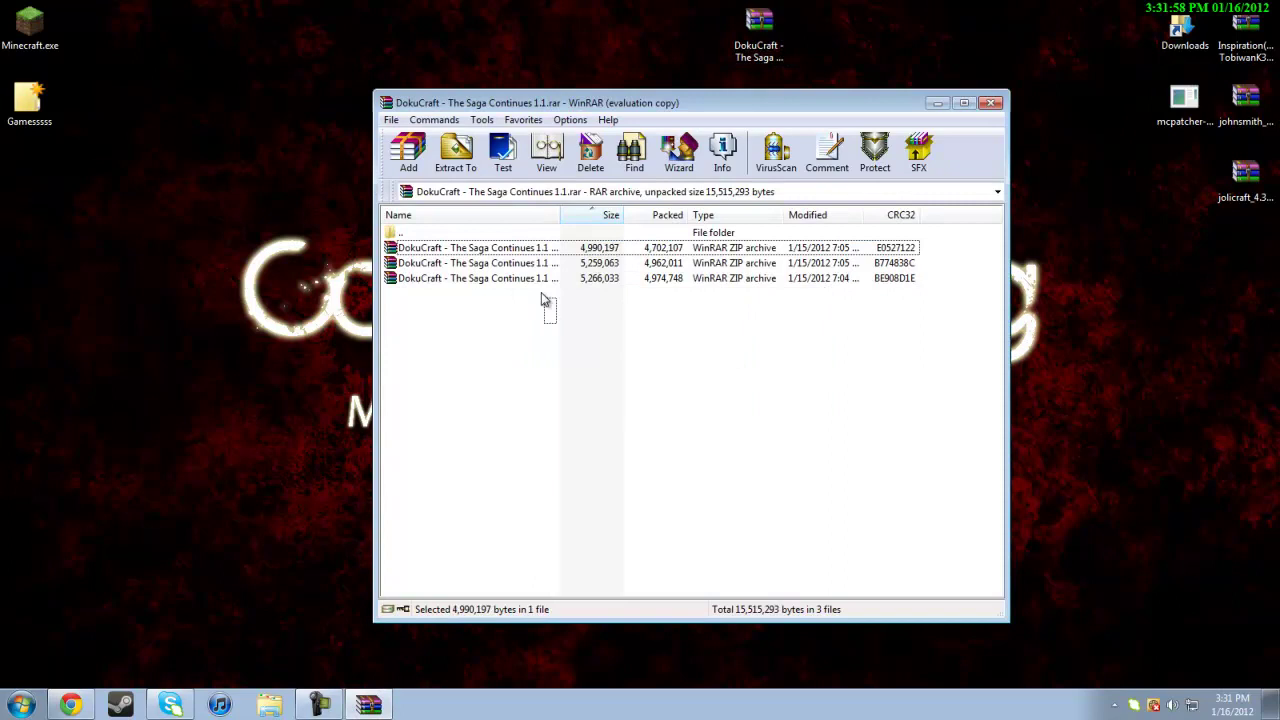
drag(541, 292, 532, 248)
drag(1112, 147, 1114, 150)
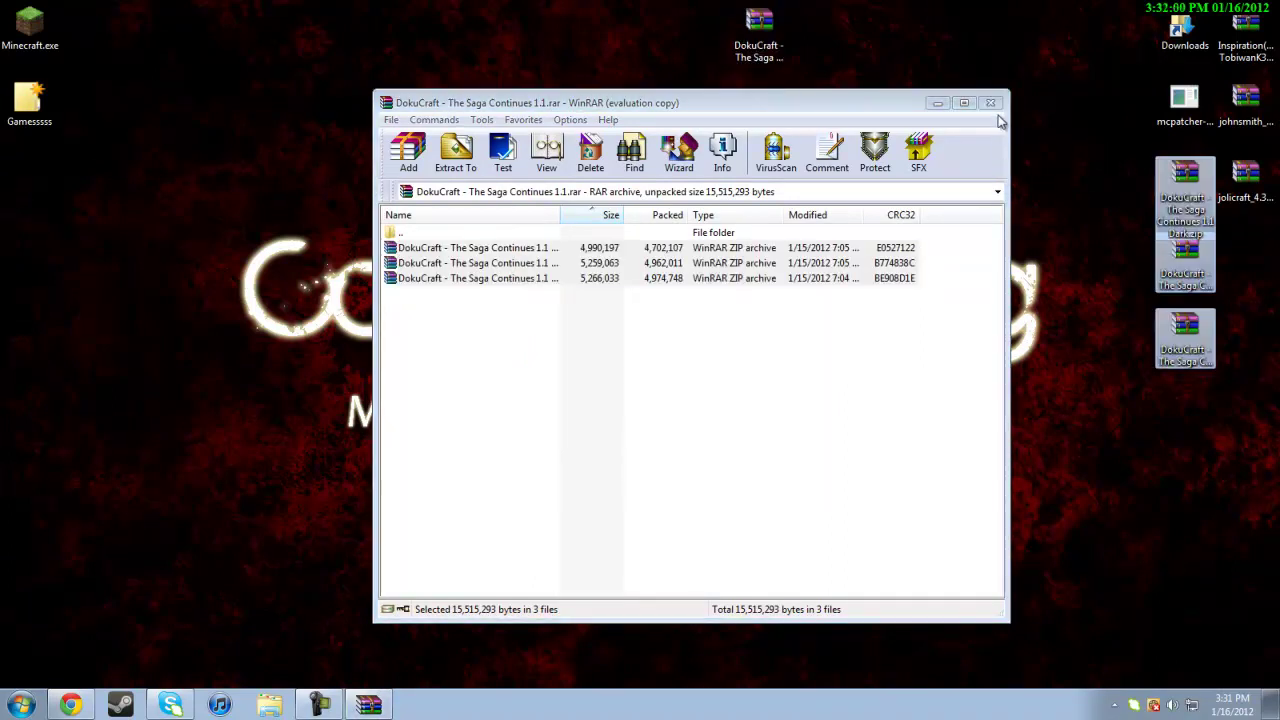
click(991, 102)
drag(1187, 205, 1279, 328)
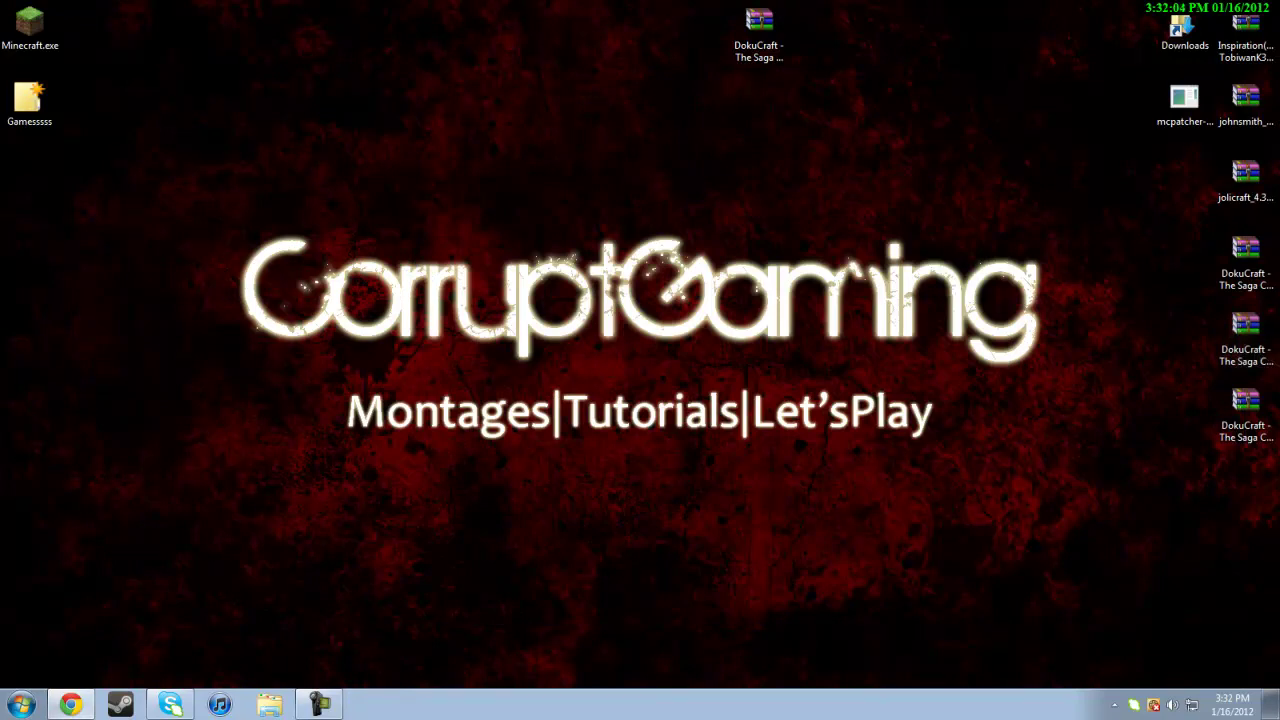
Step: Move the Downloads shortcut and the mcpatcher file away from the texture pack ZIPs on the desktop
drag(1127, 12, 1179, 126)
drag(1185, 27, 1219, 27)
click(1228, 7)
click(1132, 52)
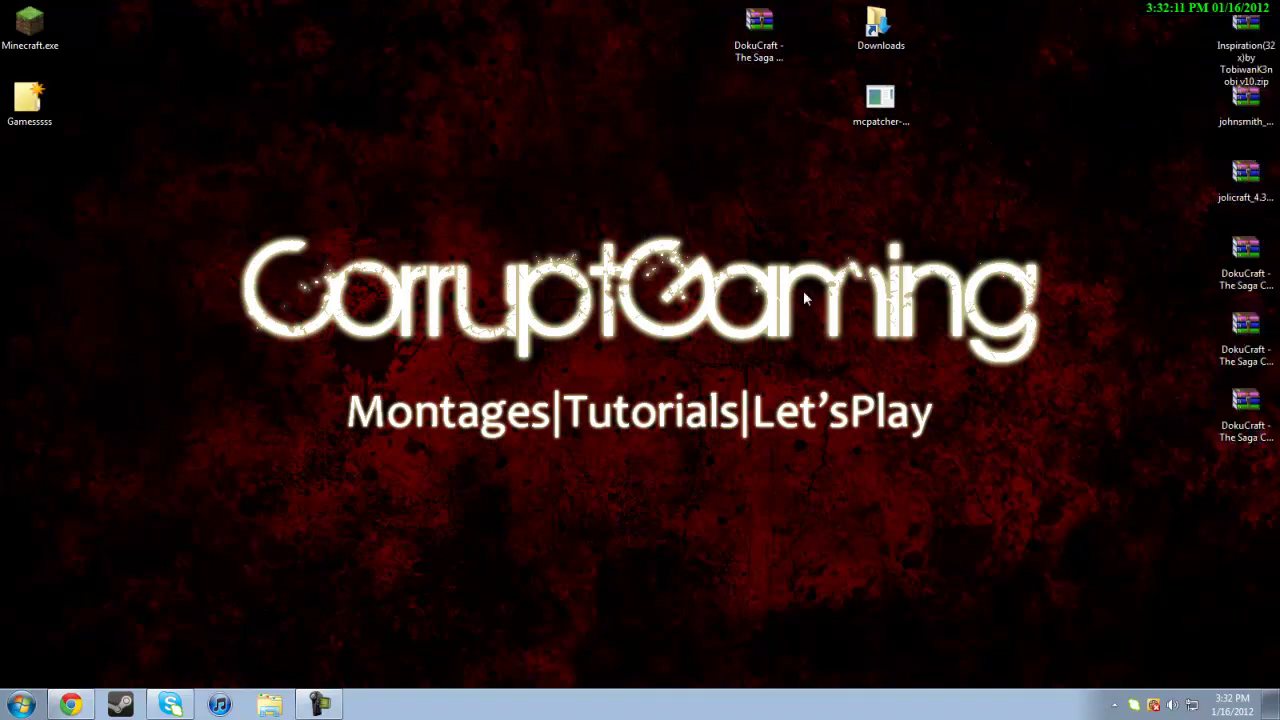
Step: Log in to Minecraft with the saved account and open its texturepacks folder
click(40, 48)
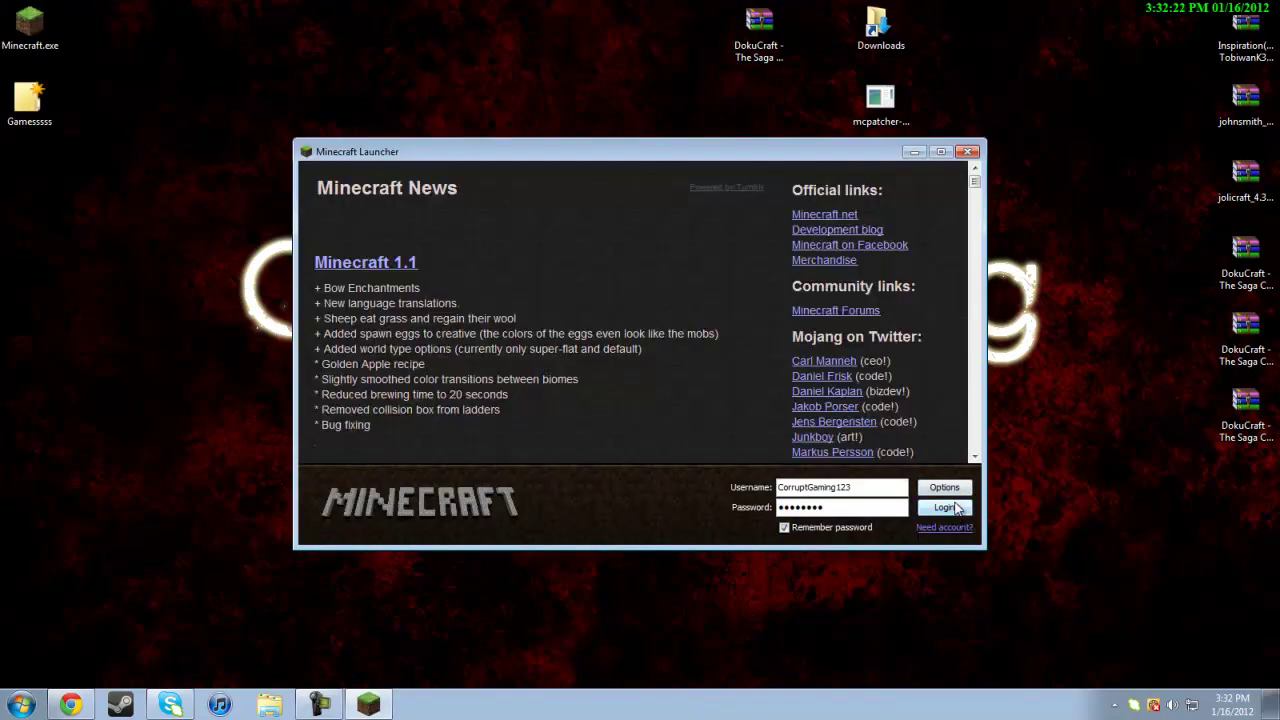
click(953, 510)
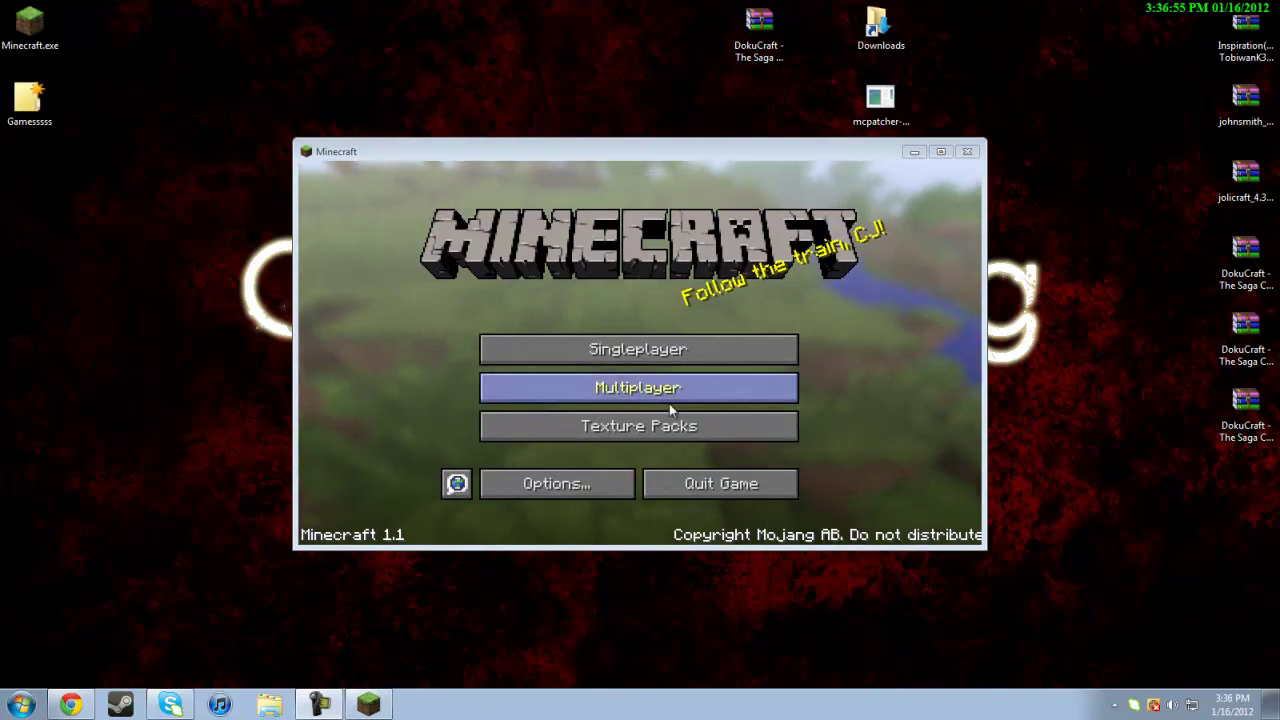
click(660, 432)
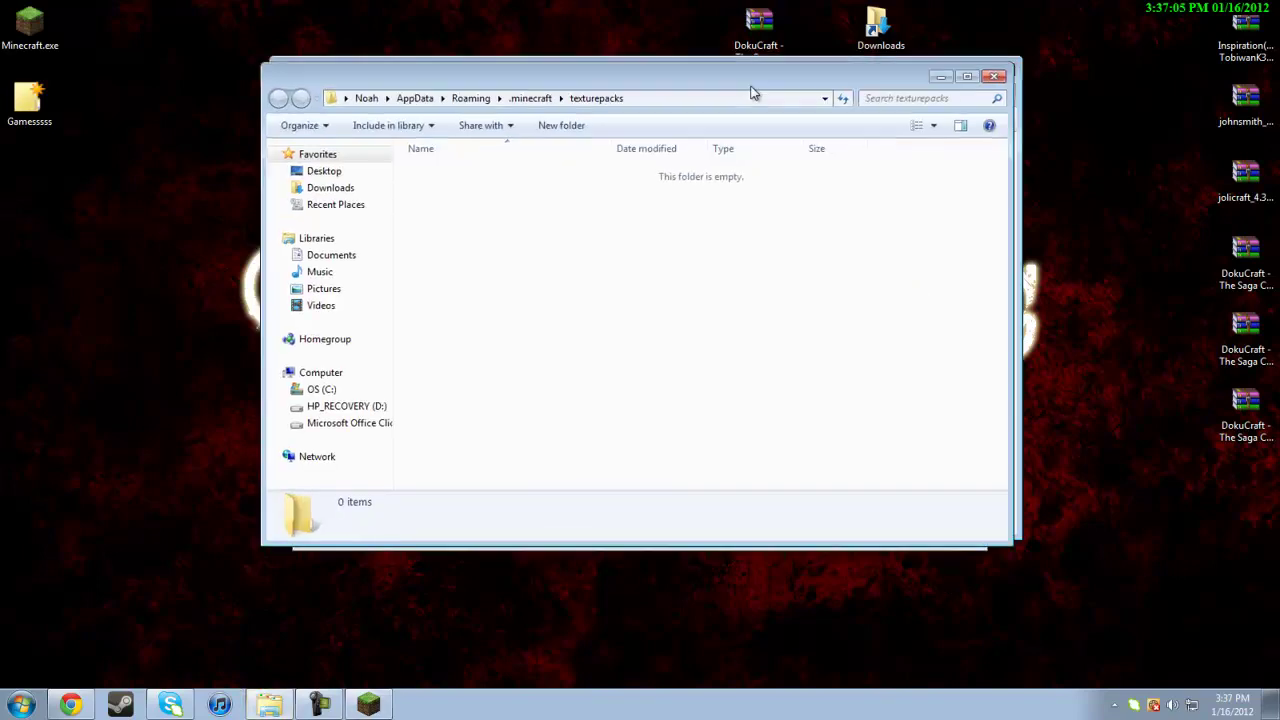
Step: Move the six texture pack ZIP files from the desktop into the texturepacks folder and close the folder window
drag(1180, 10, 1258, 488)
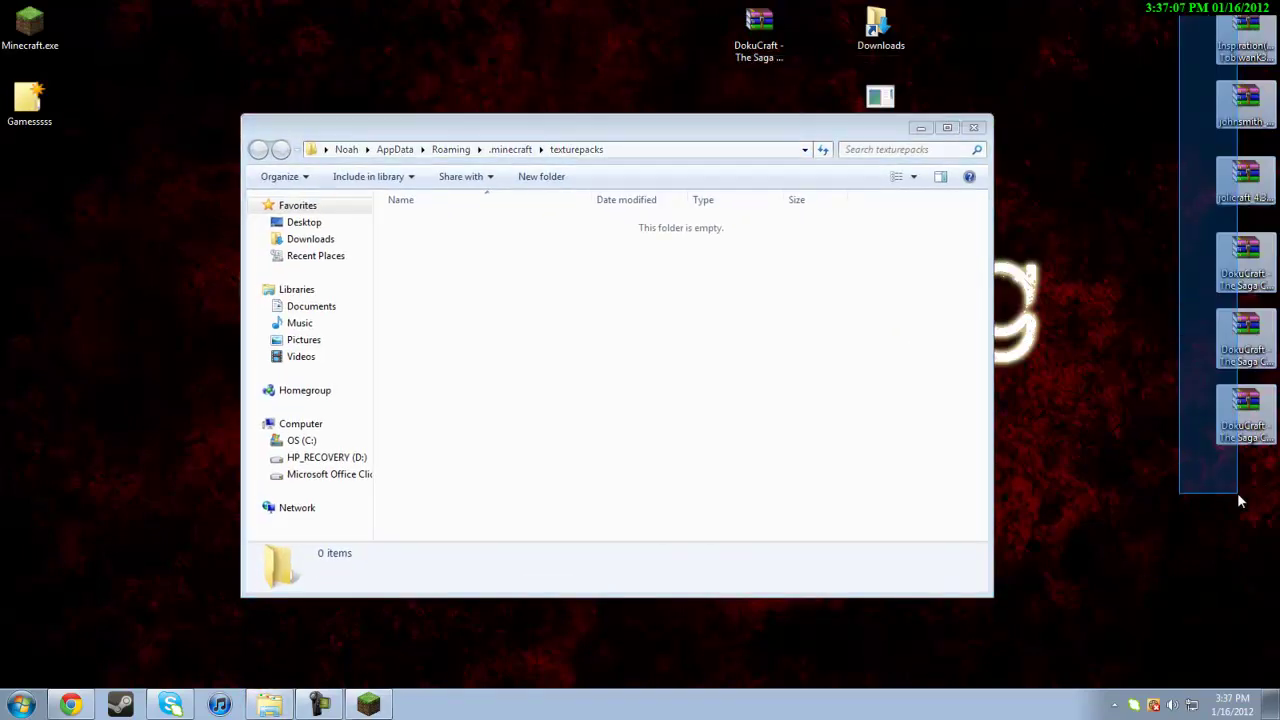
drag(1238, 178, 677, 330)
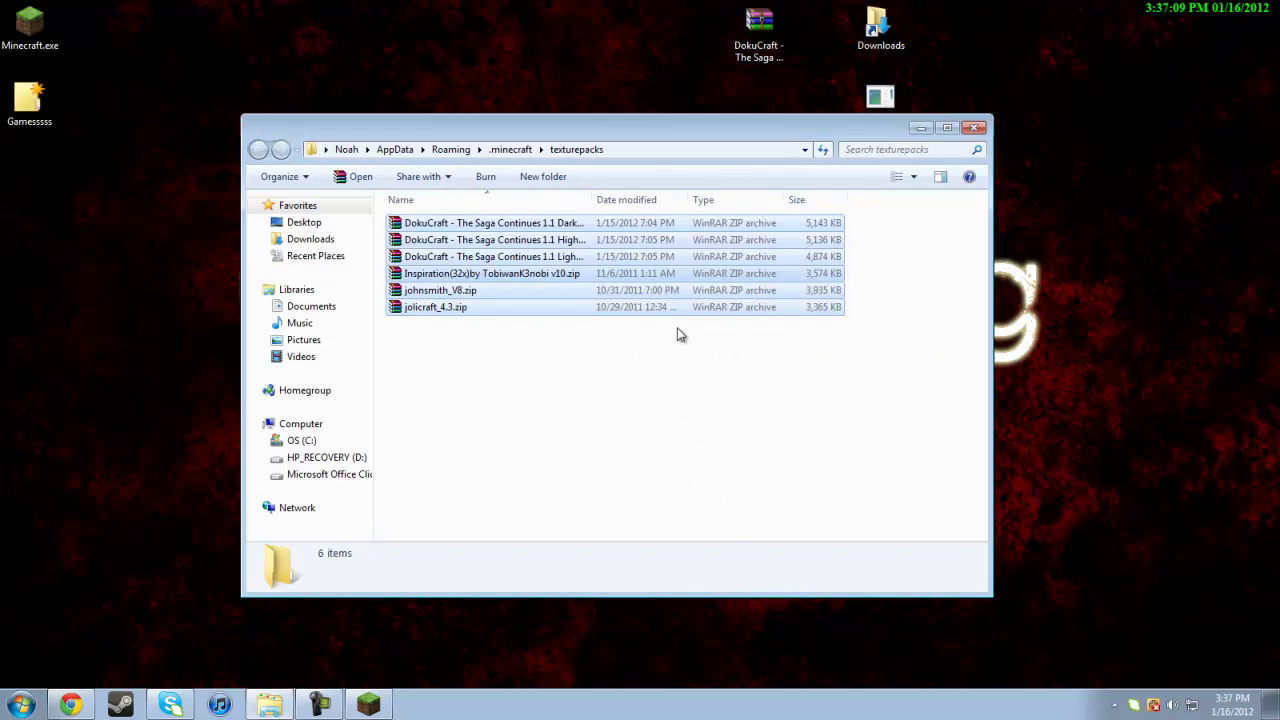
click(973, 127)
Step: Browse the texture pack list and apply the DokuCraft - The Saga Continues 1.1 High pack
mouse_move(843, 275)
mouse_down()
mouse_move(846, 361)
mouse_move(849, 285)
mouse_up()
click(681, 256)
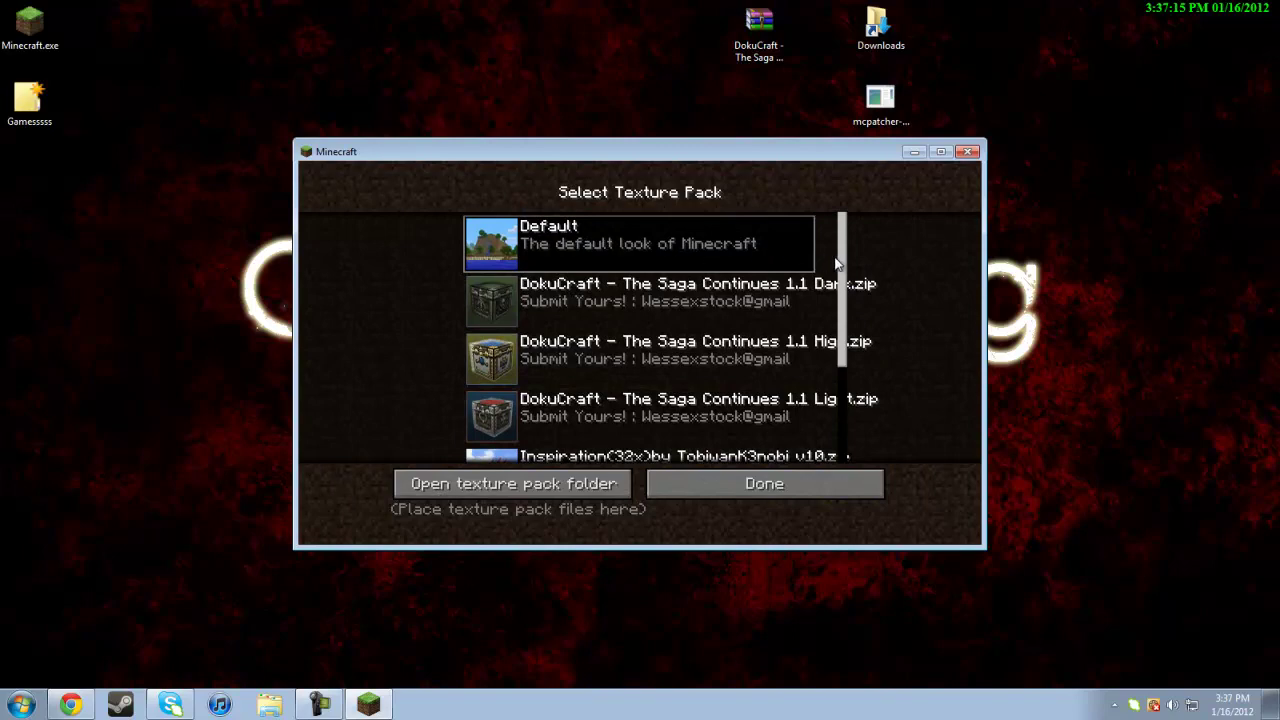
drag(845, 278, 838, 370)
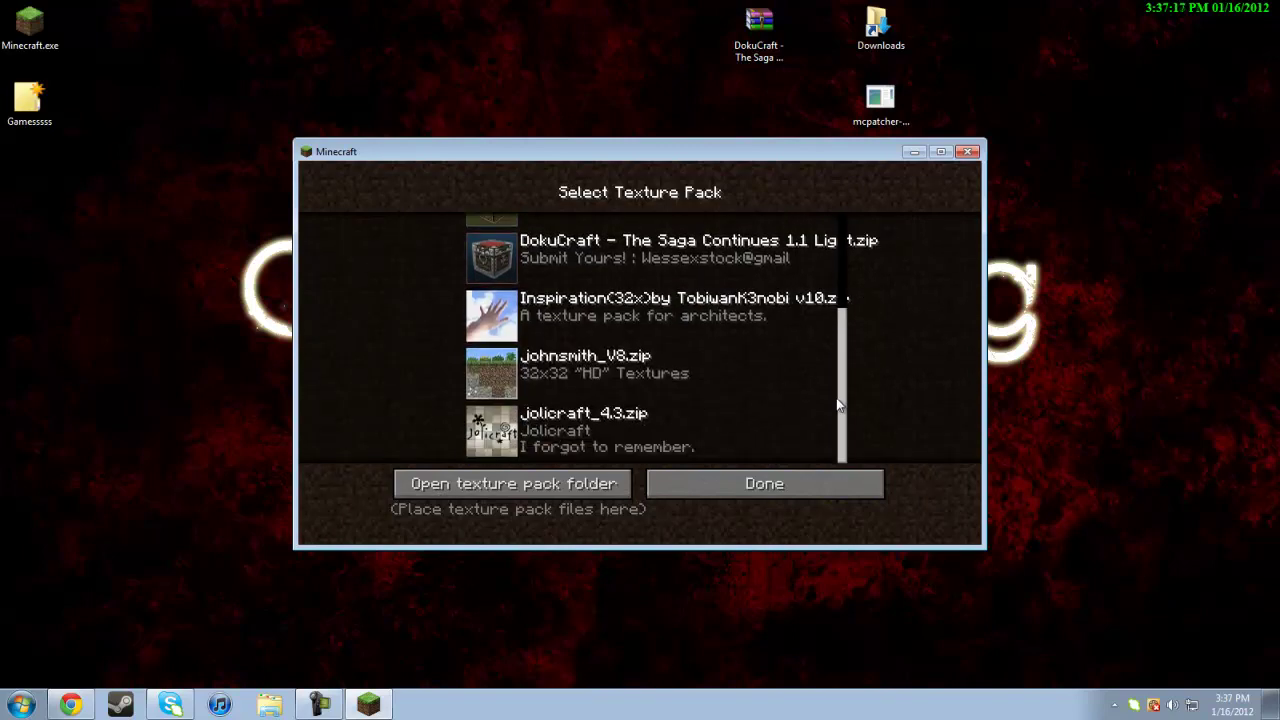
scroll(862, 385, up, 5)
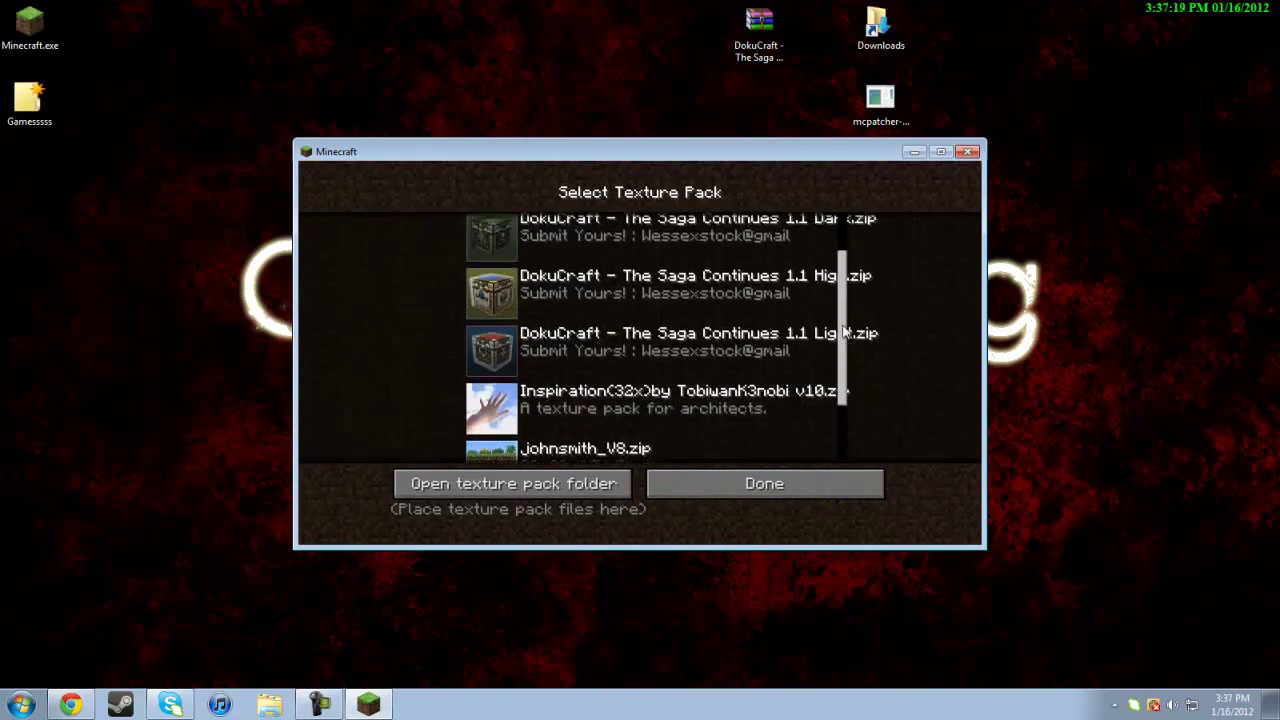
click(753, 297)
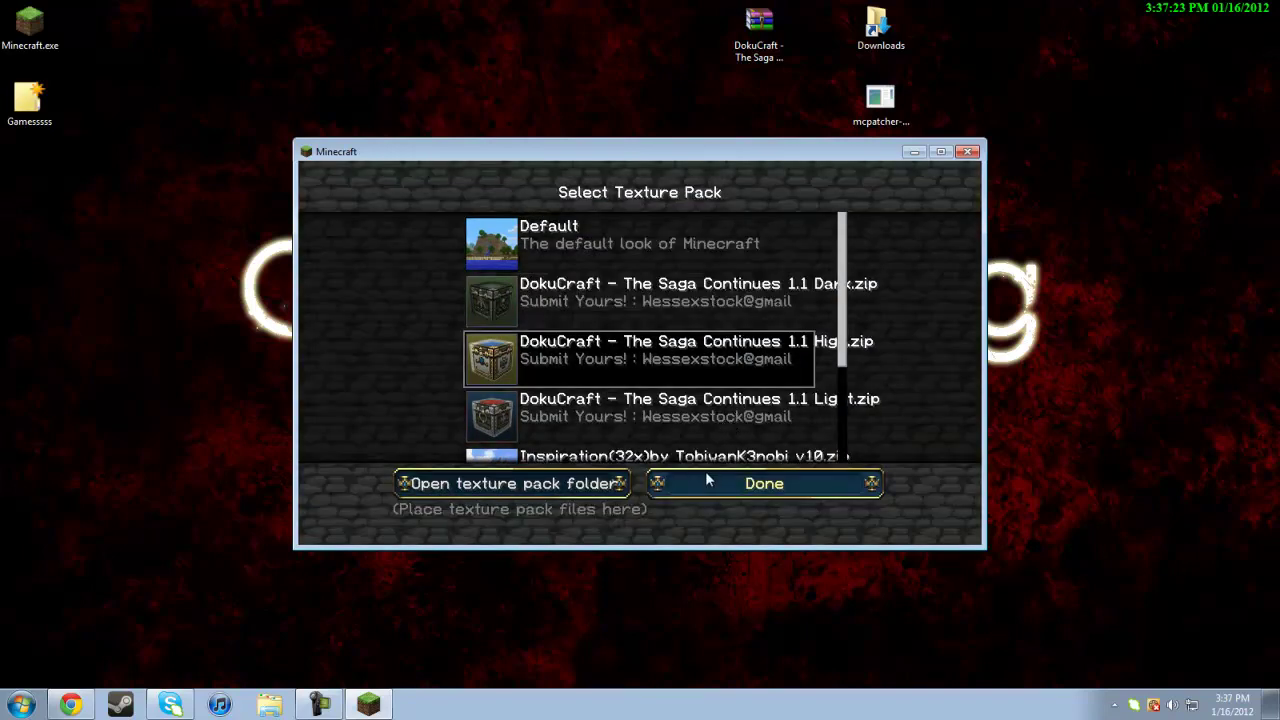
click(705, 480)
Step: Load the saved singleplayer world New Worldwasdw
click(675, 356)
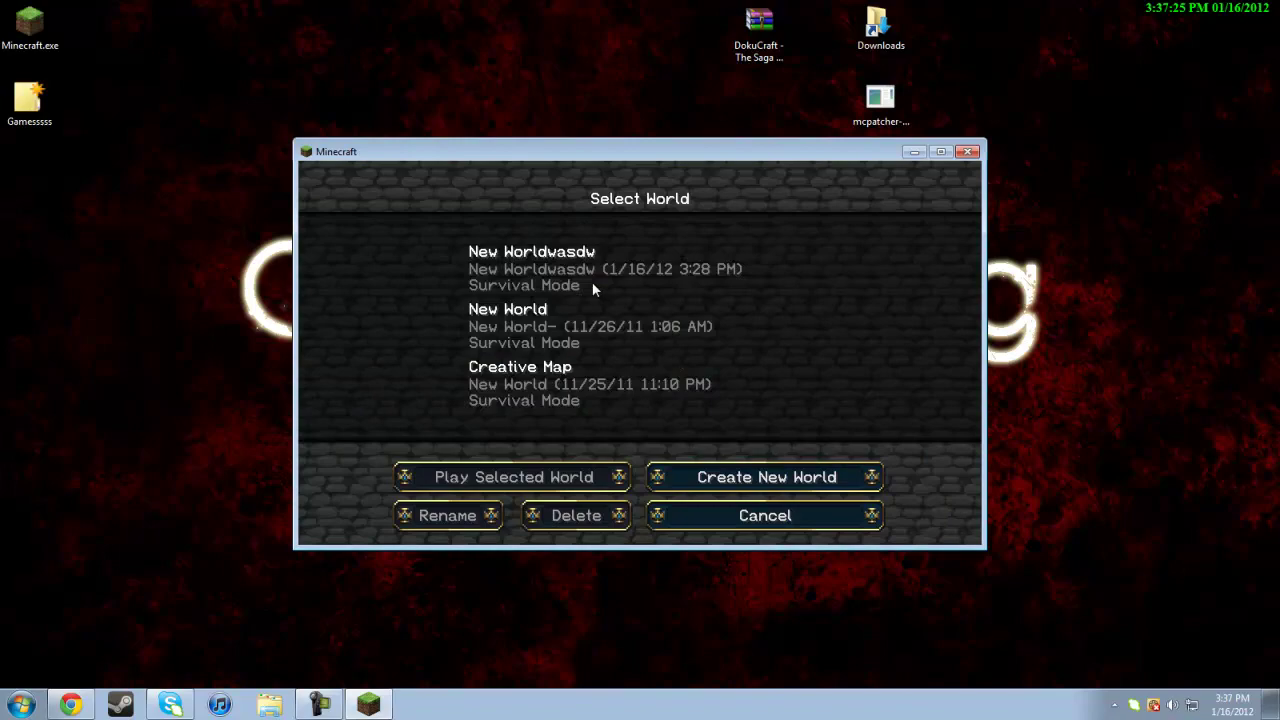
click(590, 283)
click(588, 480)
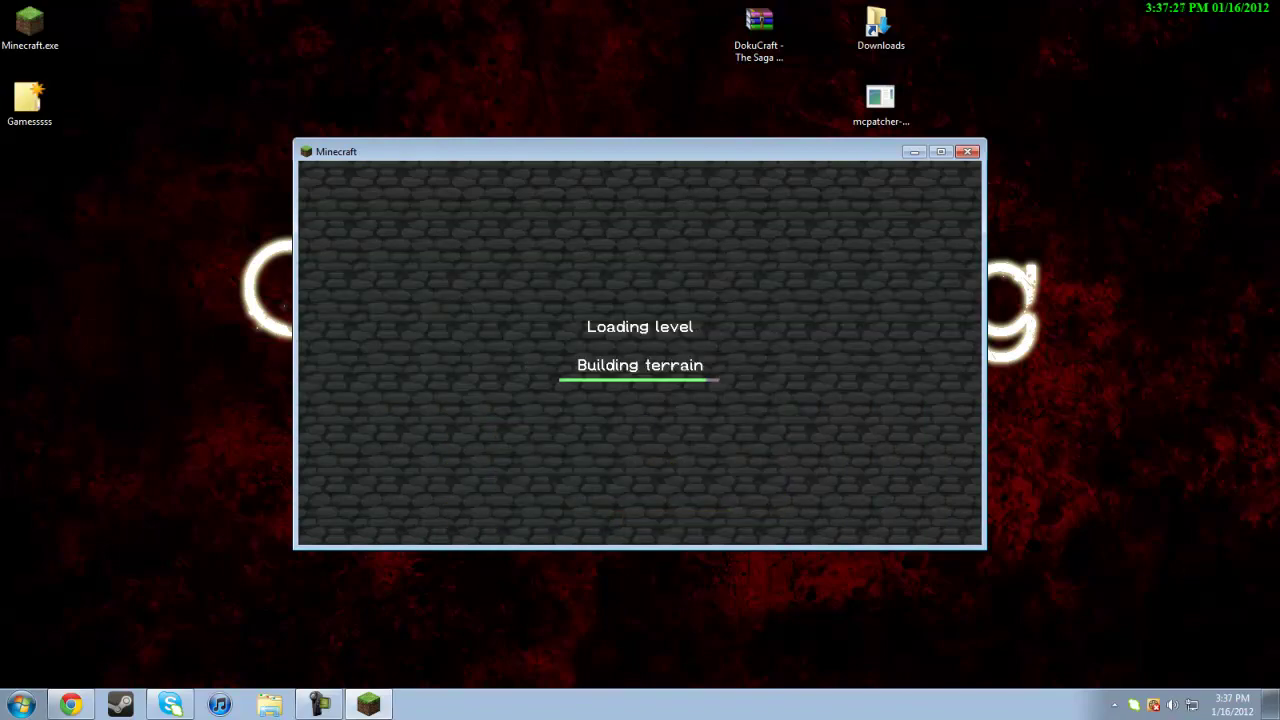
Step: Fend off the burning zombie and walk past the lake and trees to examine the DokuCraft textures in the world
click(640, 353)
click(640, 353)
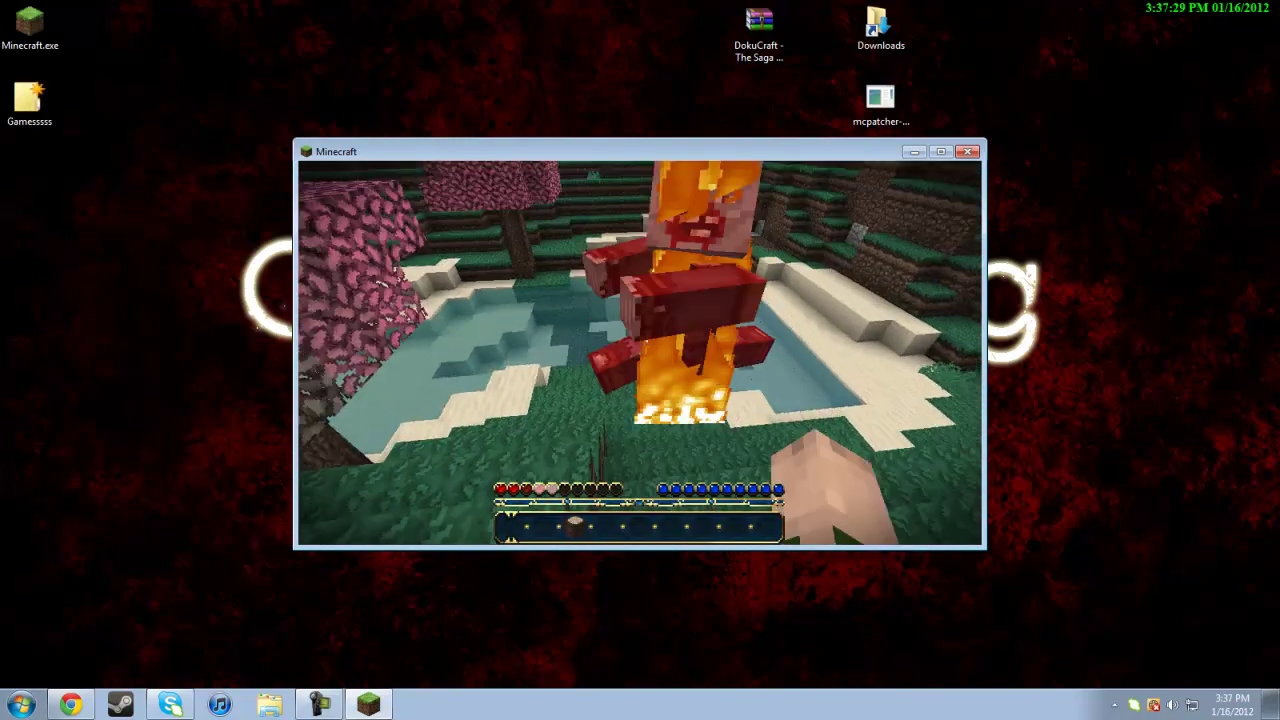
click(640, 353)
click(640, 353)
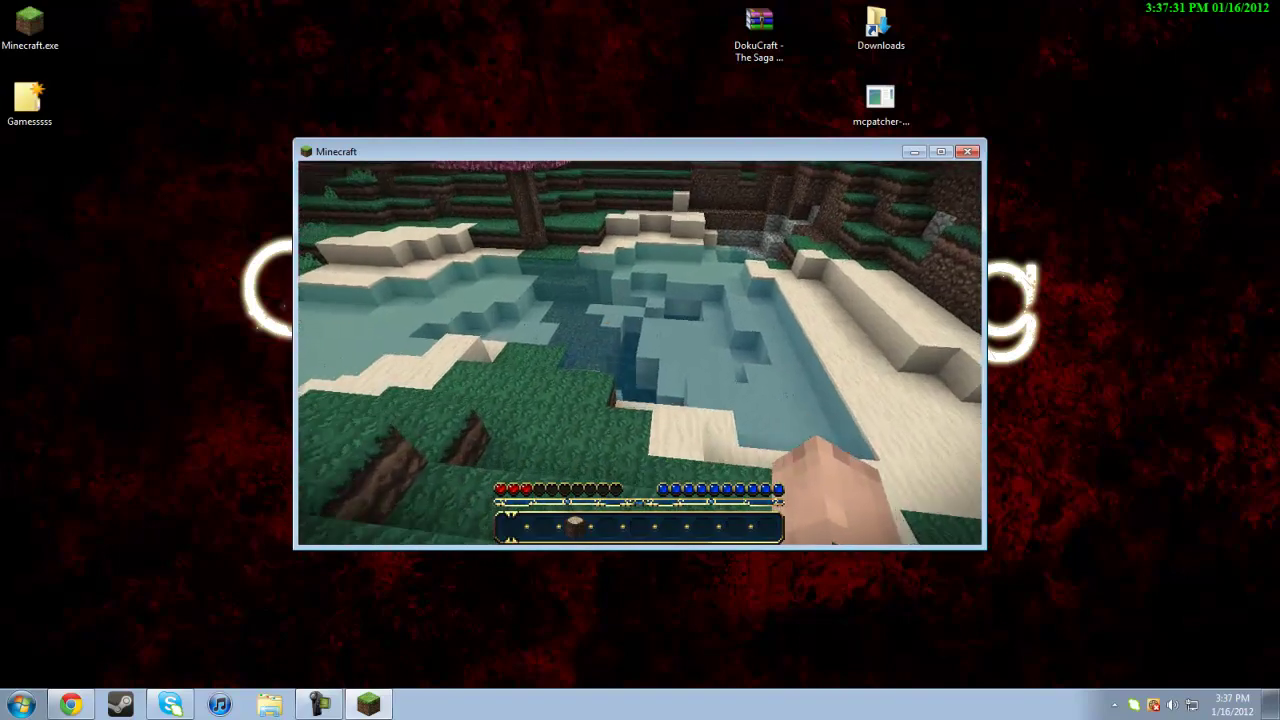
key(w)
key(w)
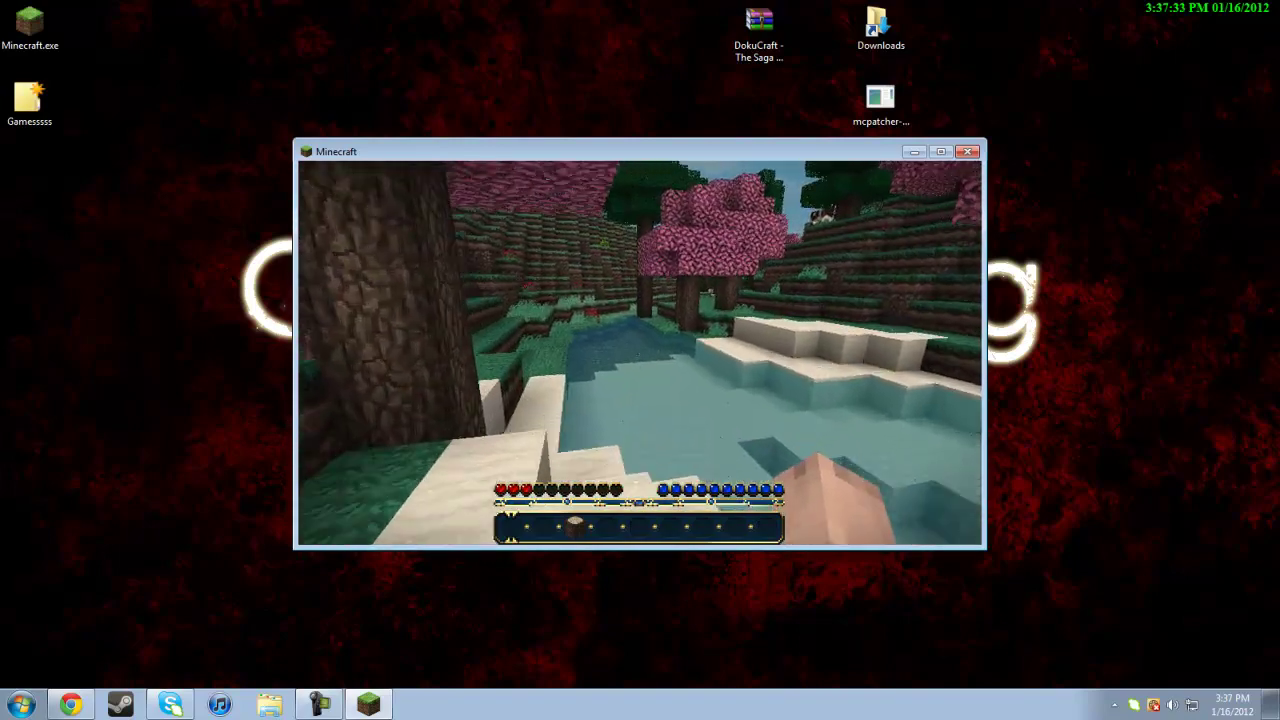
key(w)
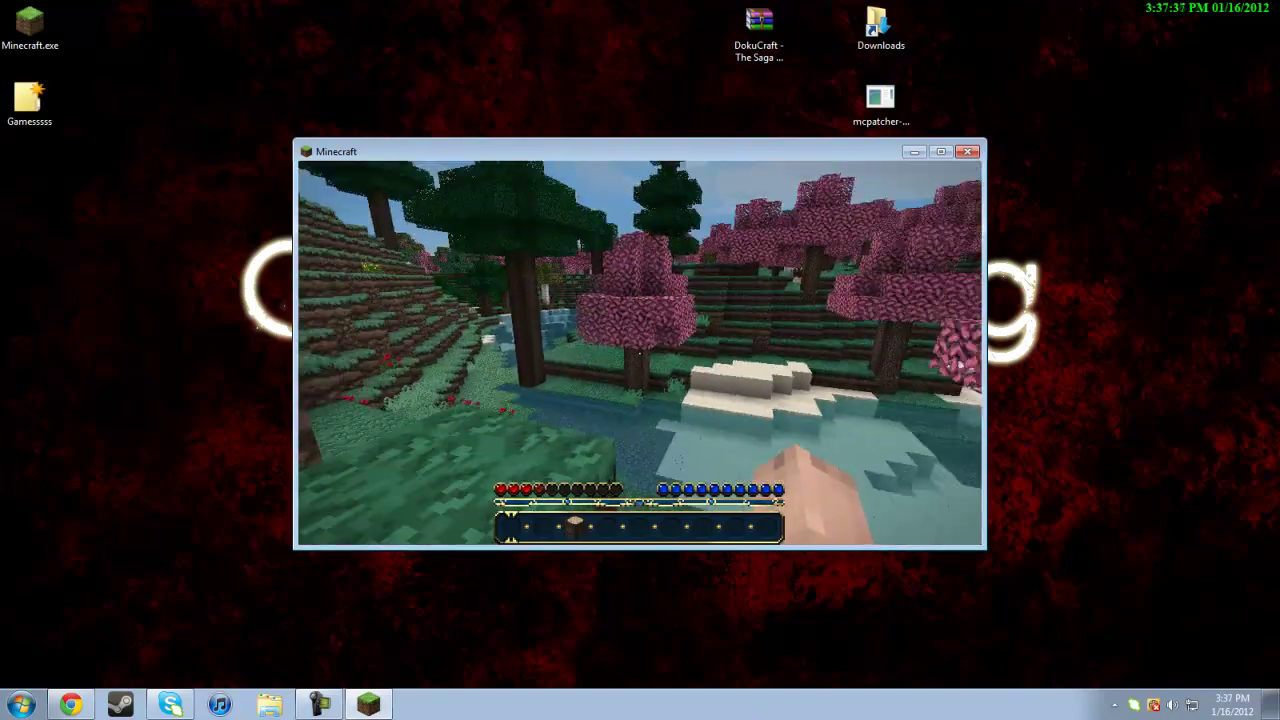
key(w)
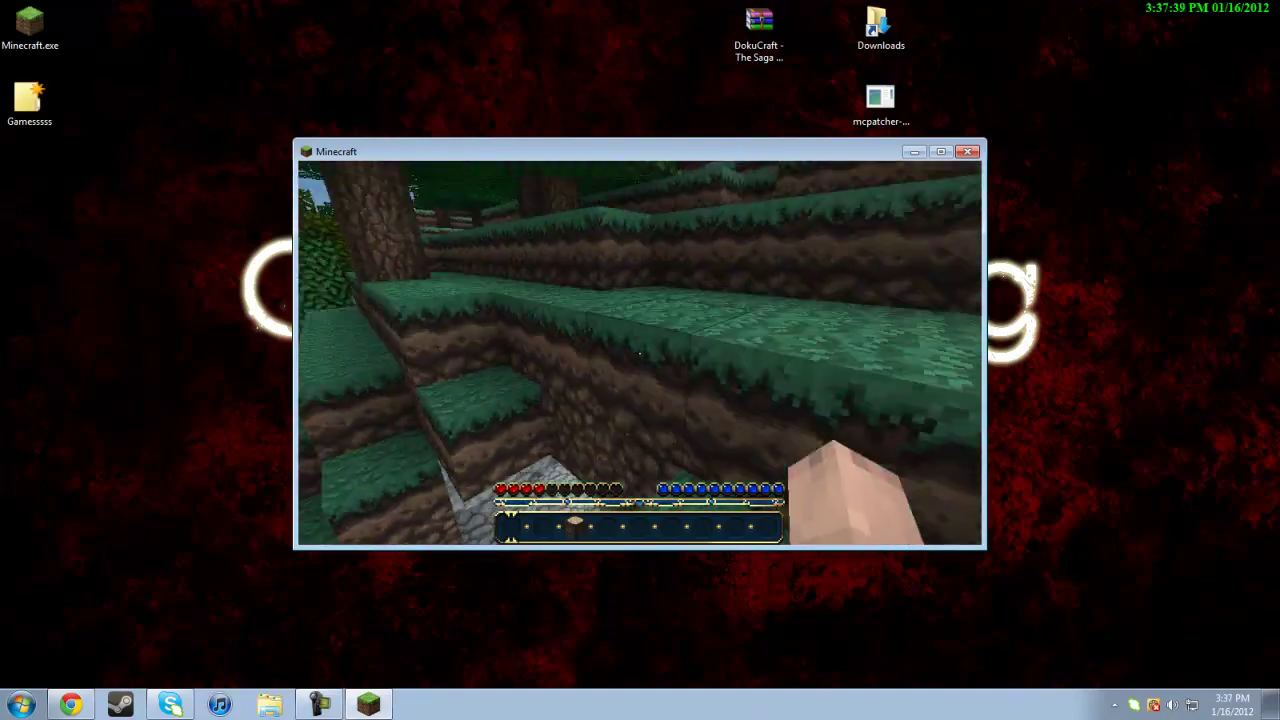